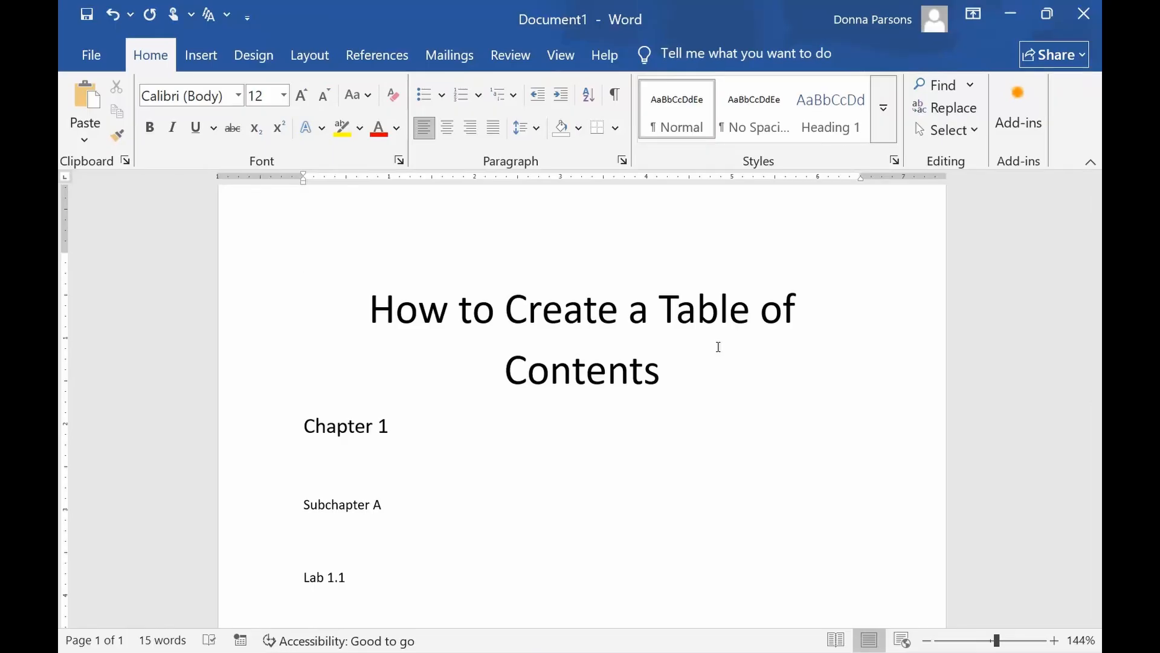
# Apply the Title style to the "Chapter 1" line.
pyautogui.scroll(-1, 418, 491)
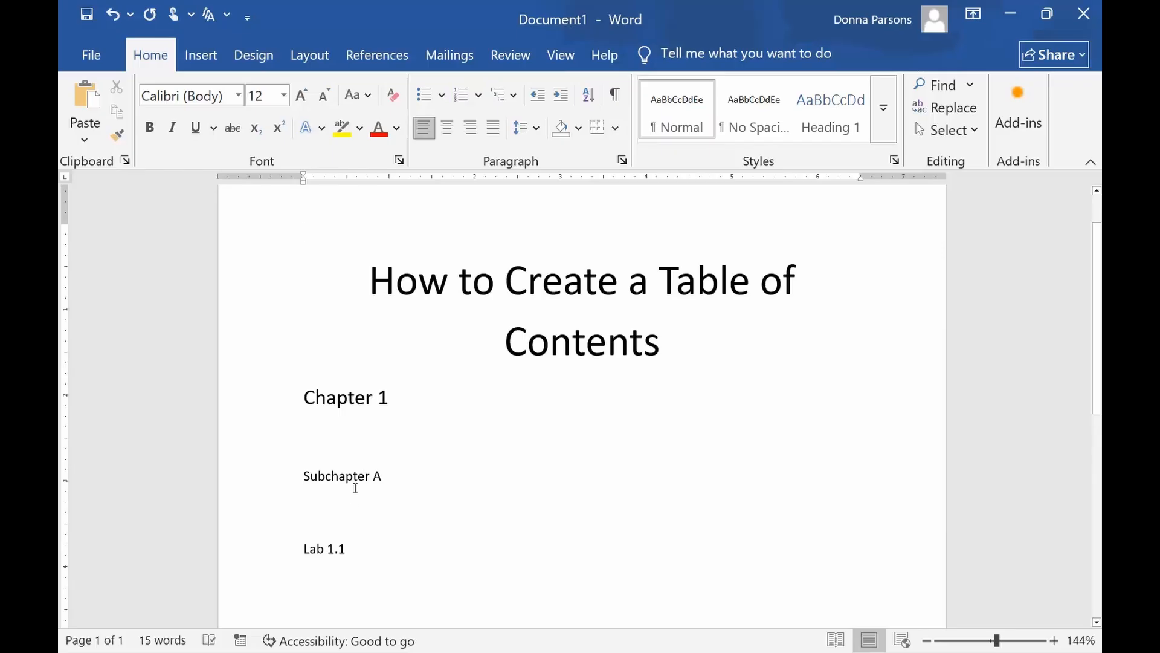
pyautogui.scroll(-1, 356, 488)
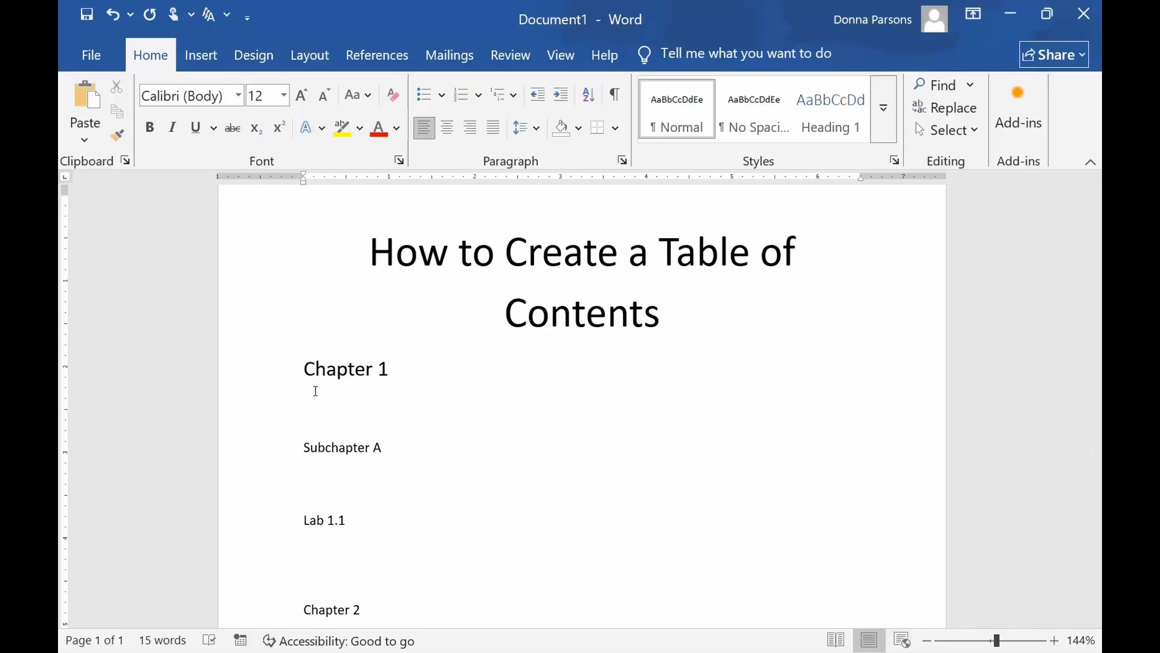
pyautogui.moveTo(390, 368); pyautogui.dragTo(319, 392)
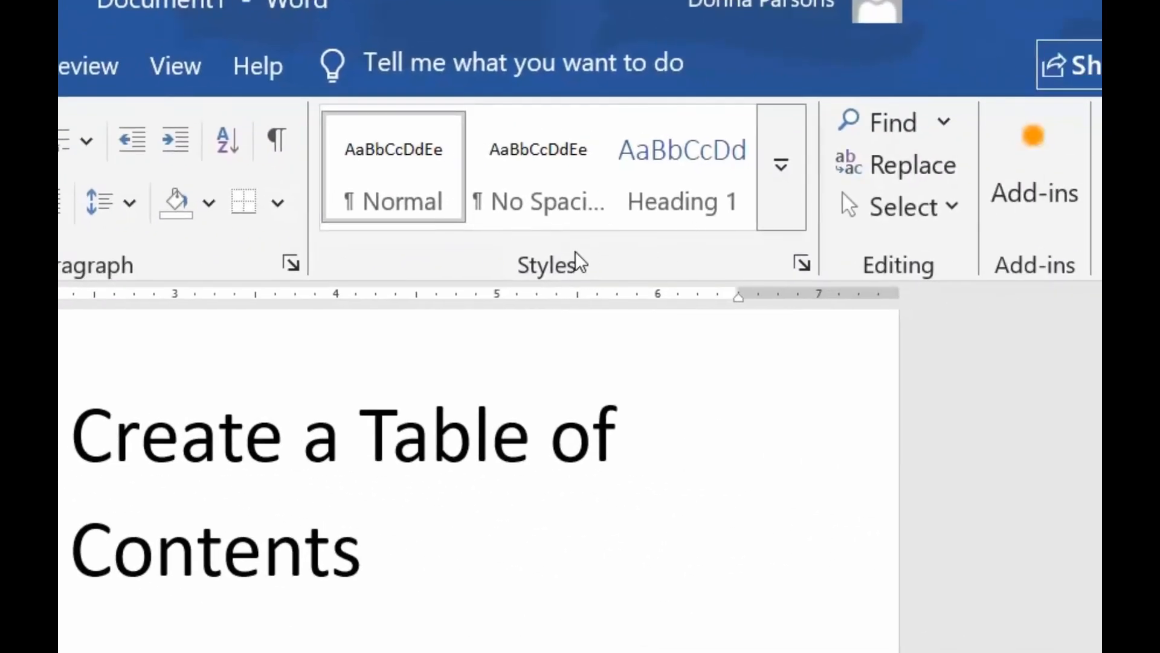
pyautogui.click(782, 194)
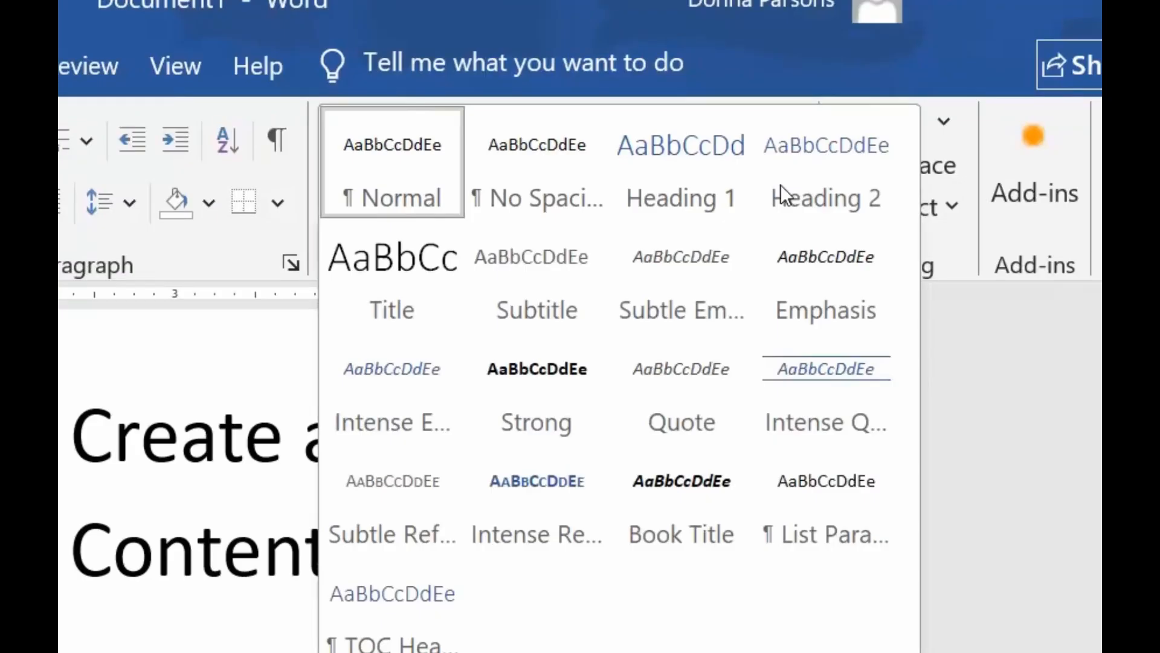
pyautogui.click(394, 310)
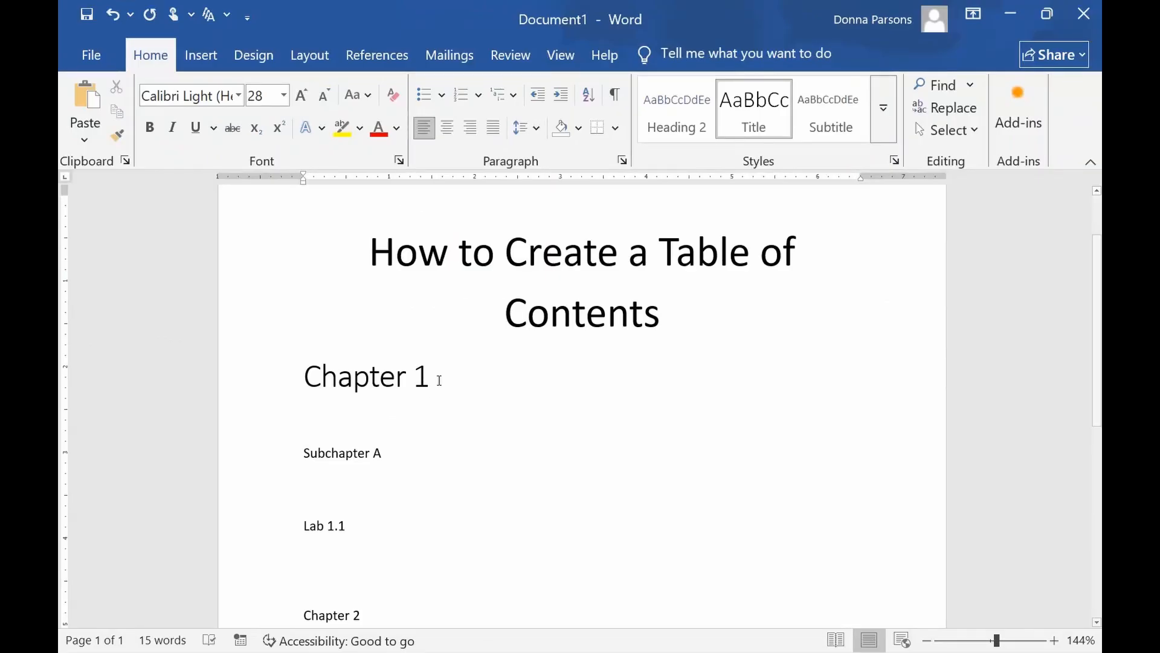
# Apply the Heading 1 style to the "Chapter 1" line.
pyautogui.tripleClick(439, 381)
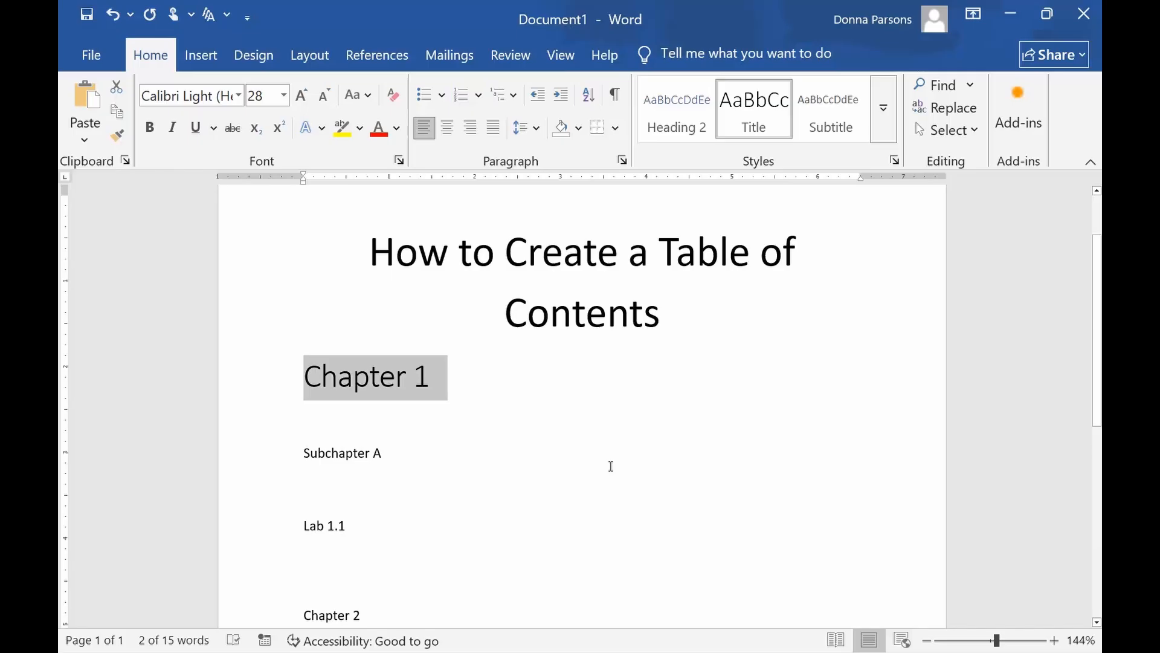
pyautogui.click(883, 114)
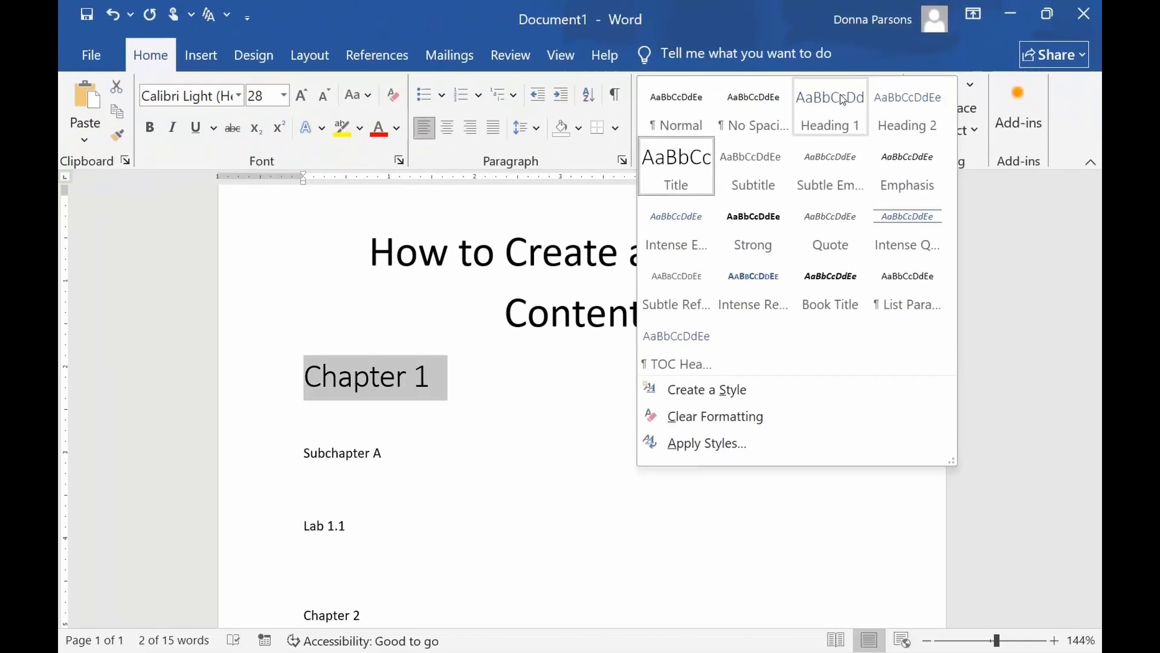
pyautogui.click(726, 200)
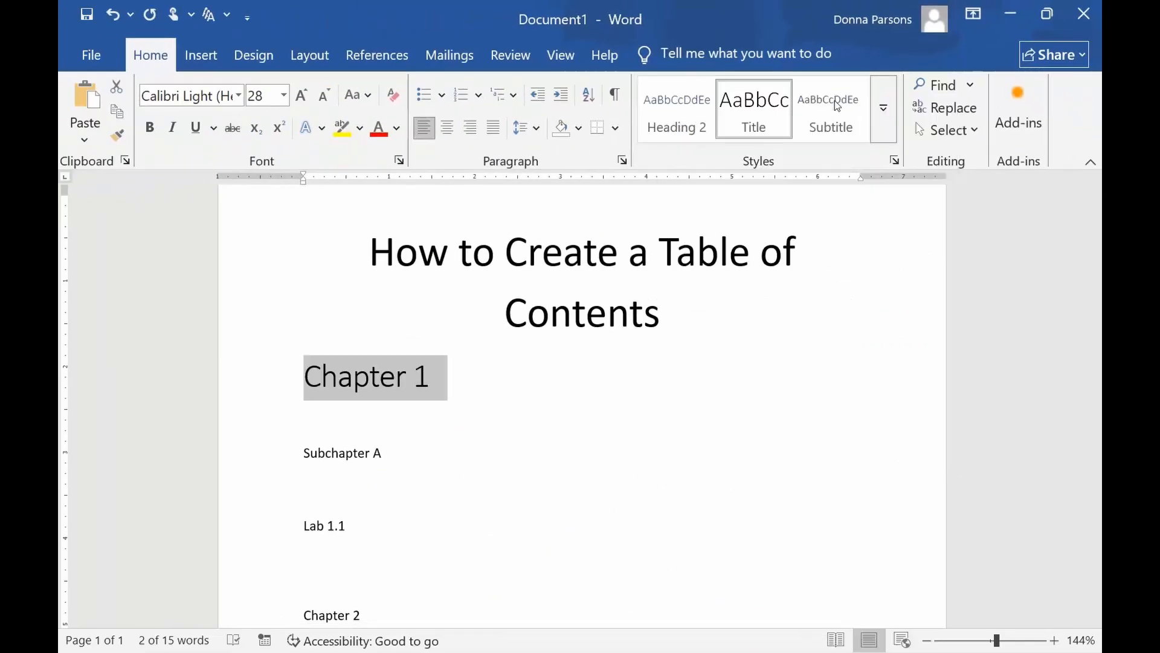
pyautogui.click(625, 441)
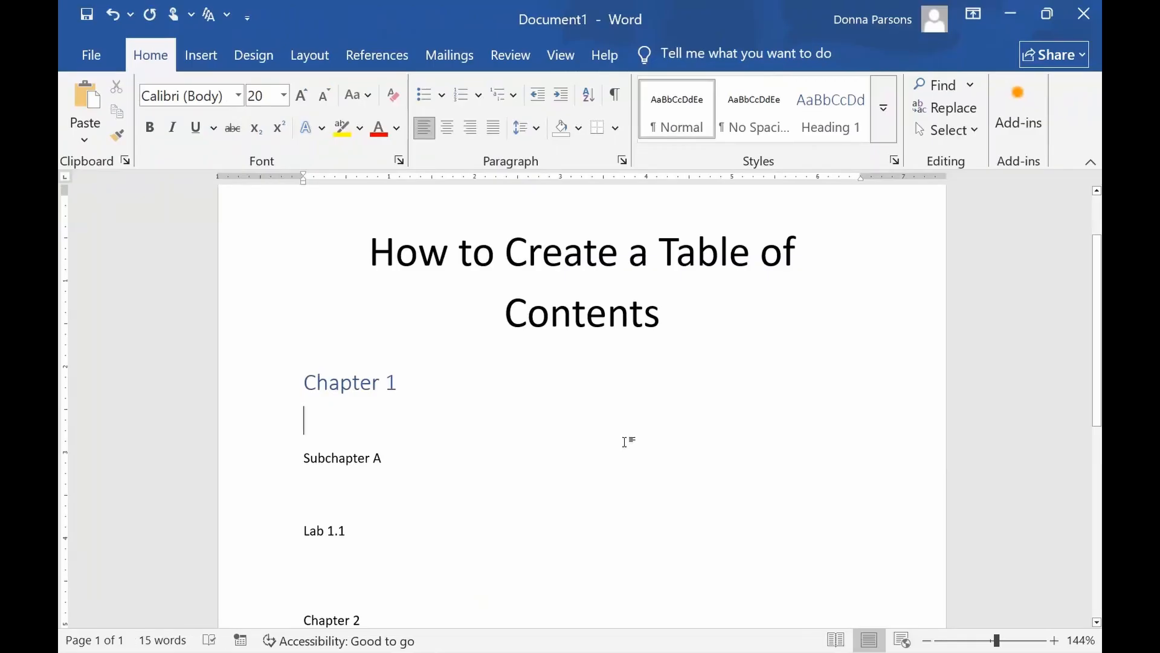
# Set the "Chapter 1" heading's font size to 22 and make it bold.
pyautogui.moveTo(401, 384); pyautogui.dragTo(294, 392)
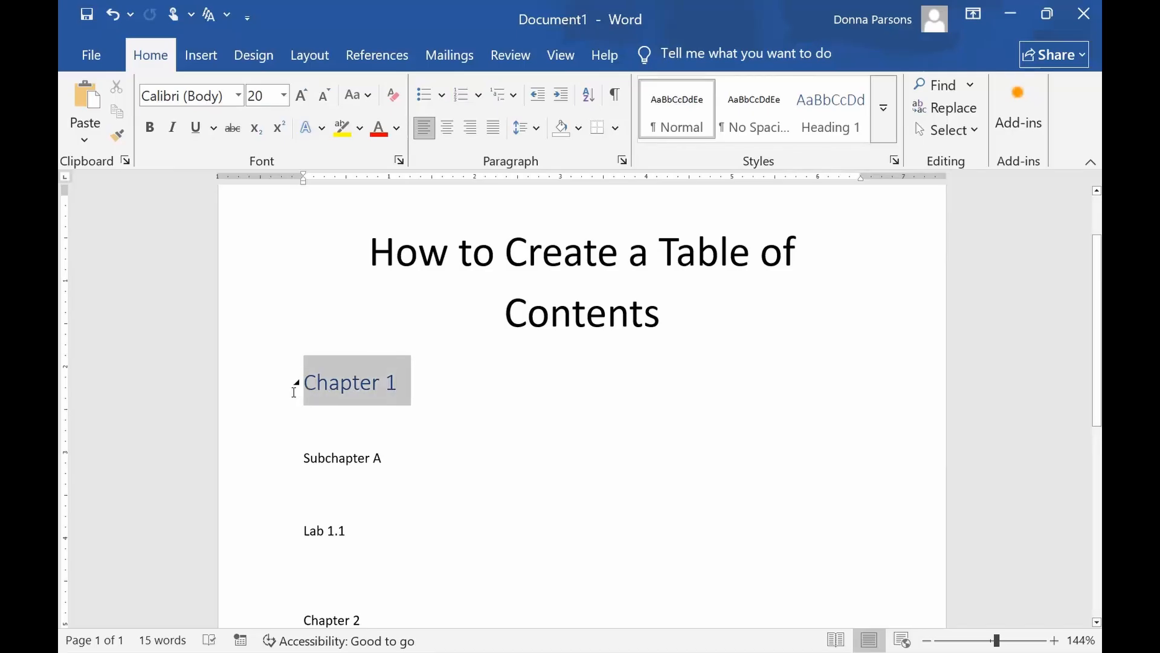
pyautogui.click(284, 96)
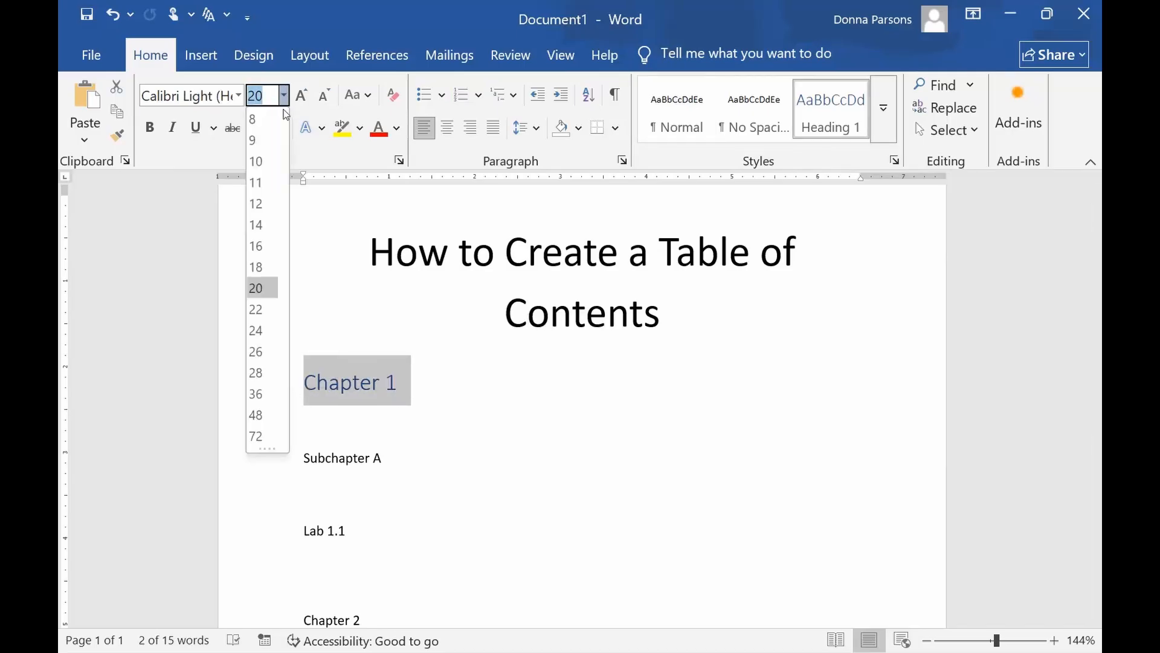
pyautogui.click(264, 308)
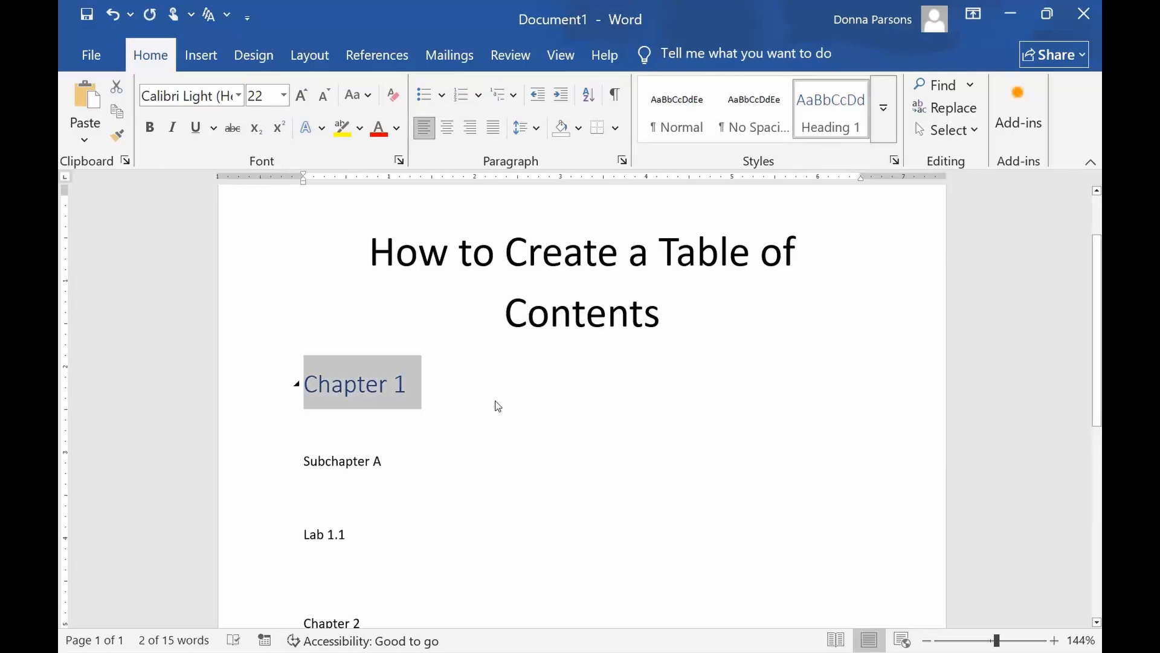
pyautogui.scroll(1, 495, 401)
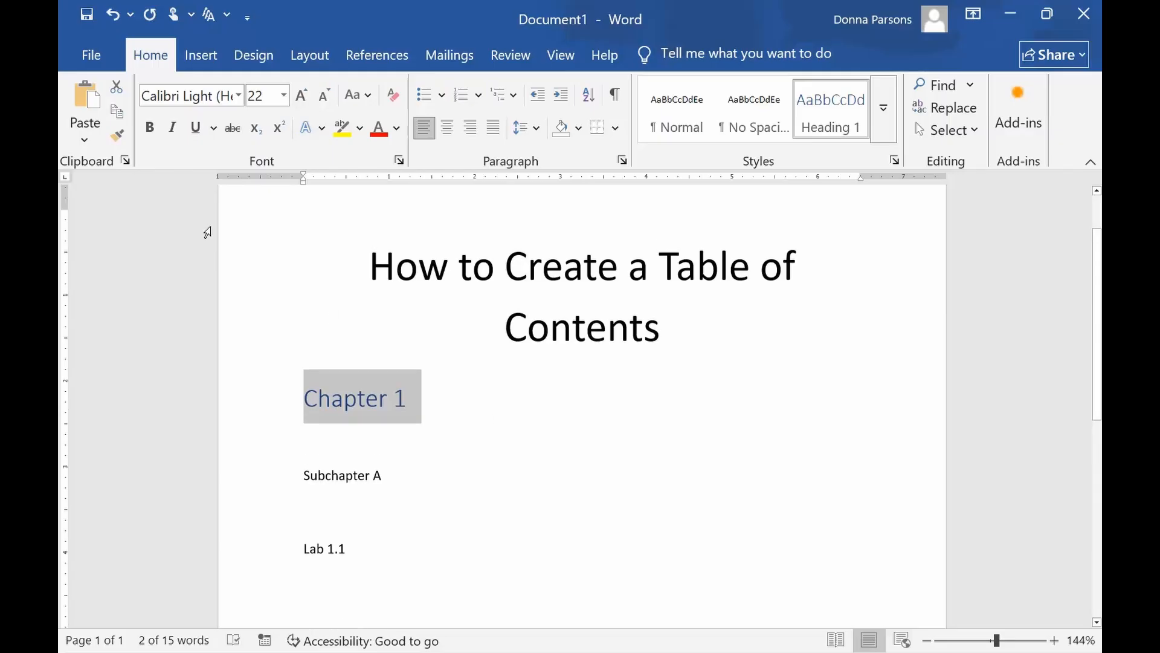
pyautogui.click(155, 130)
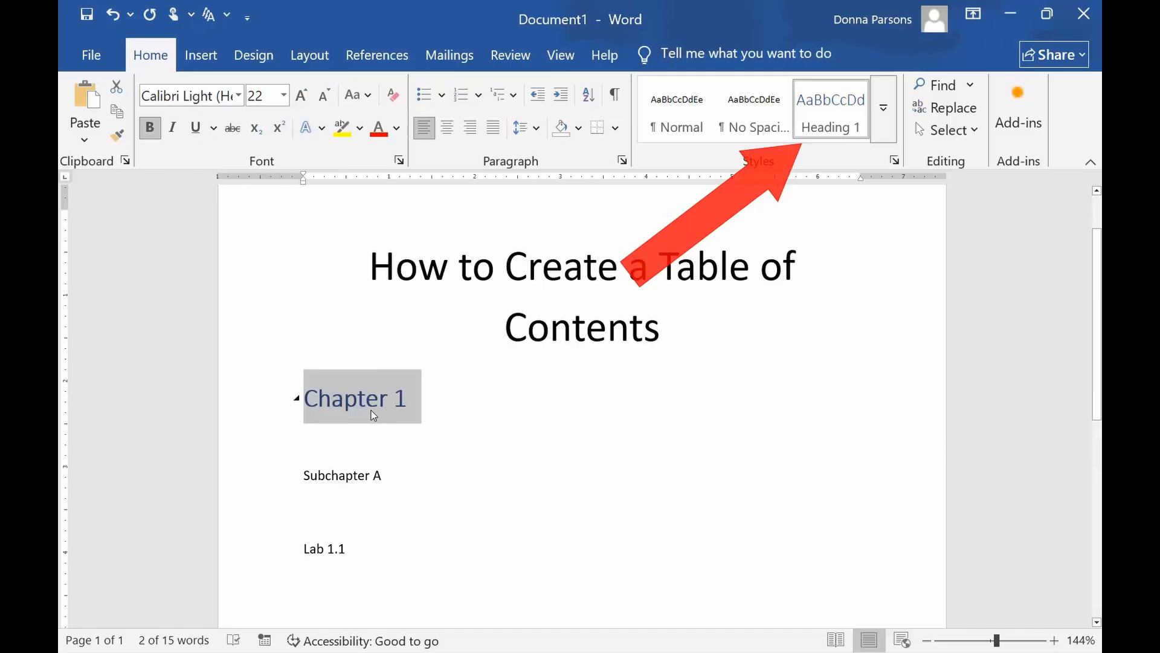
# Insert a blank page before the document title "How to Create a Table of Contents".
pyautogui.scroll(3, 369, 407)
pyautogui.click(377, 289)
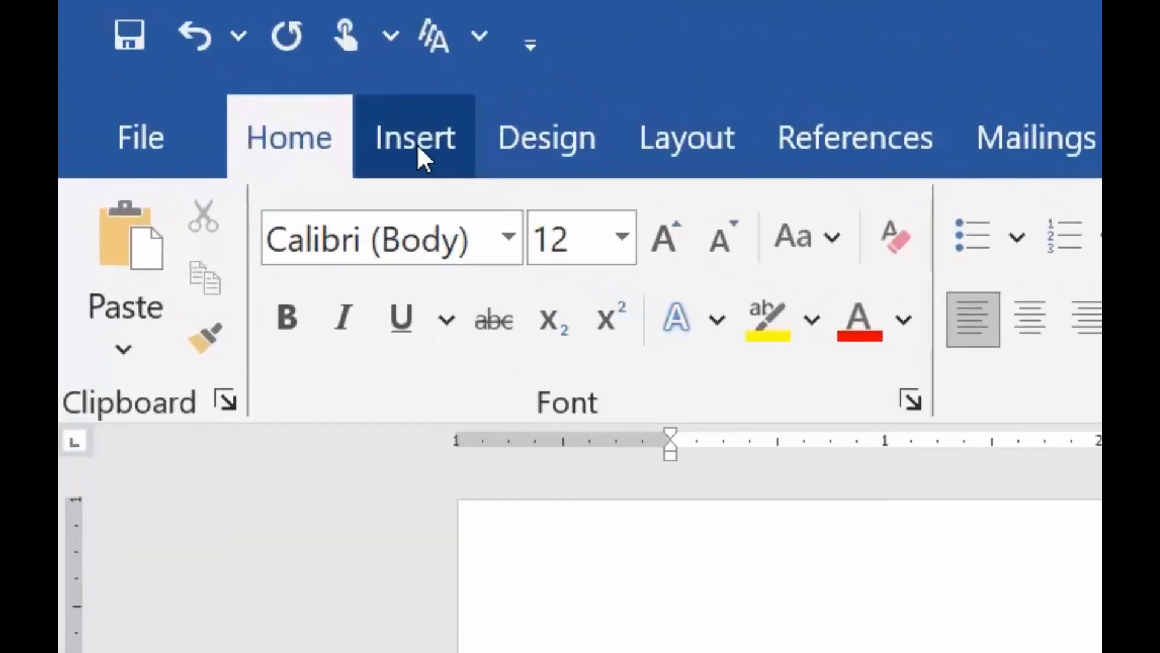
pyautogui.click(342, 114)
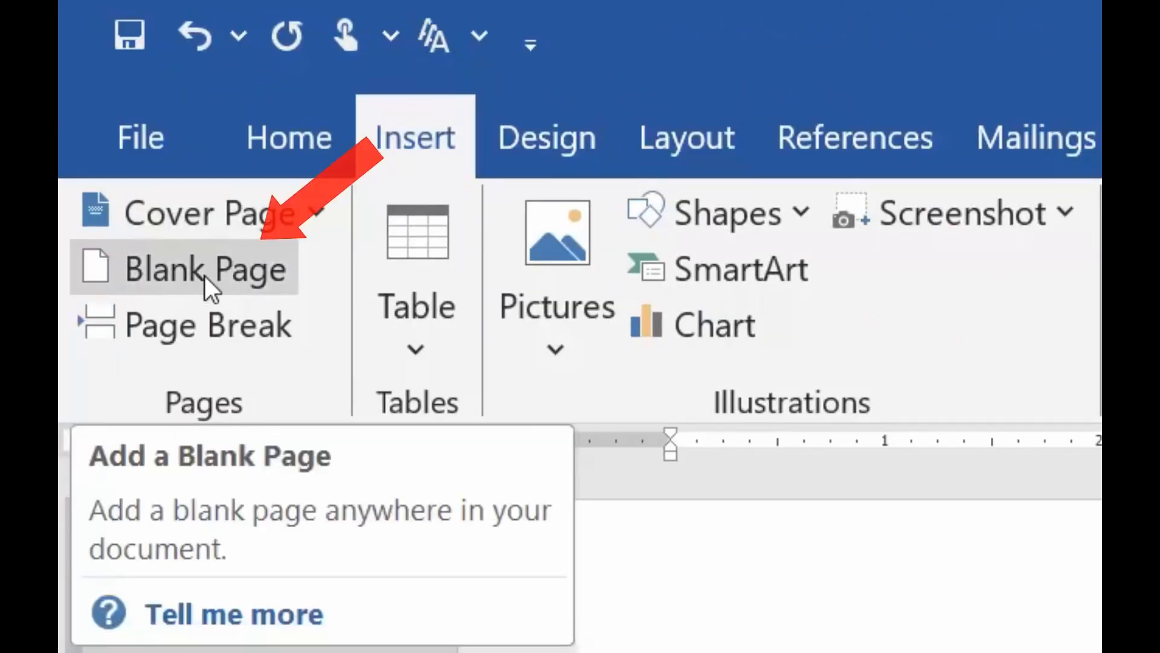
pyautogui.click(204, 274)
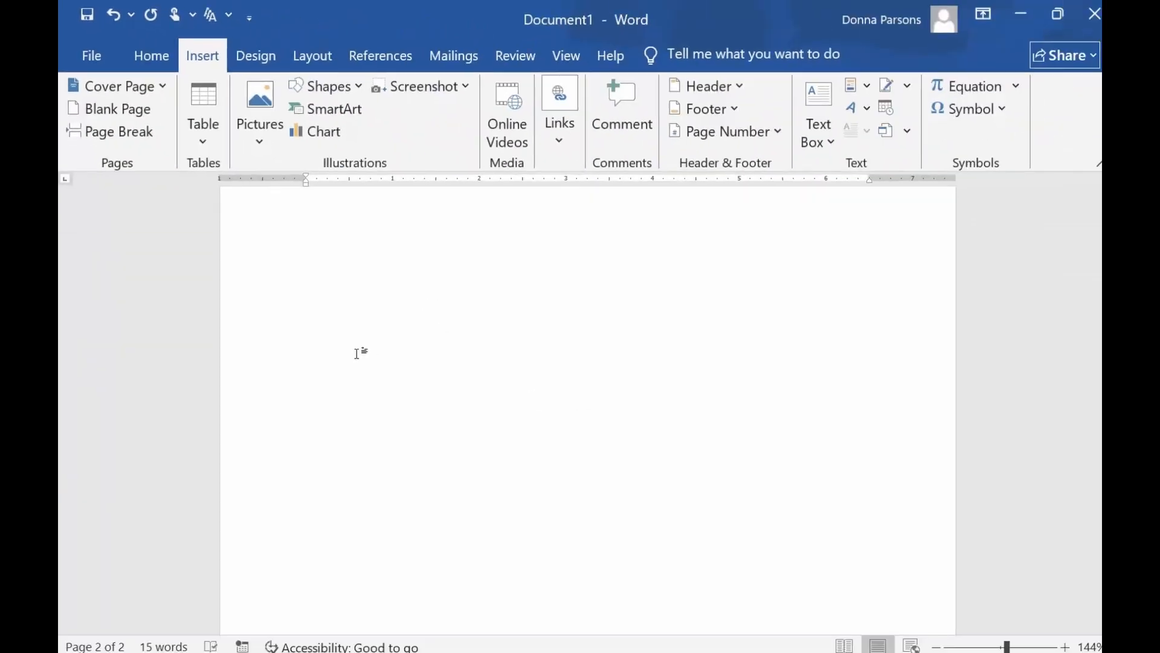
# Insert a table of contents in the Automatic Table 2 format on the blank first page.
pyautogui.click(361, 353)
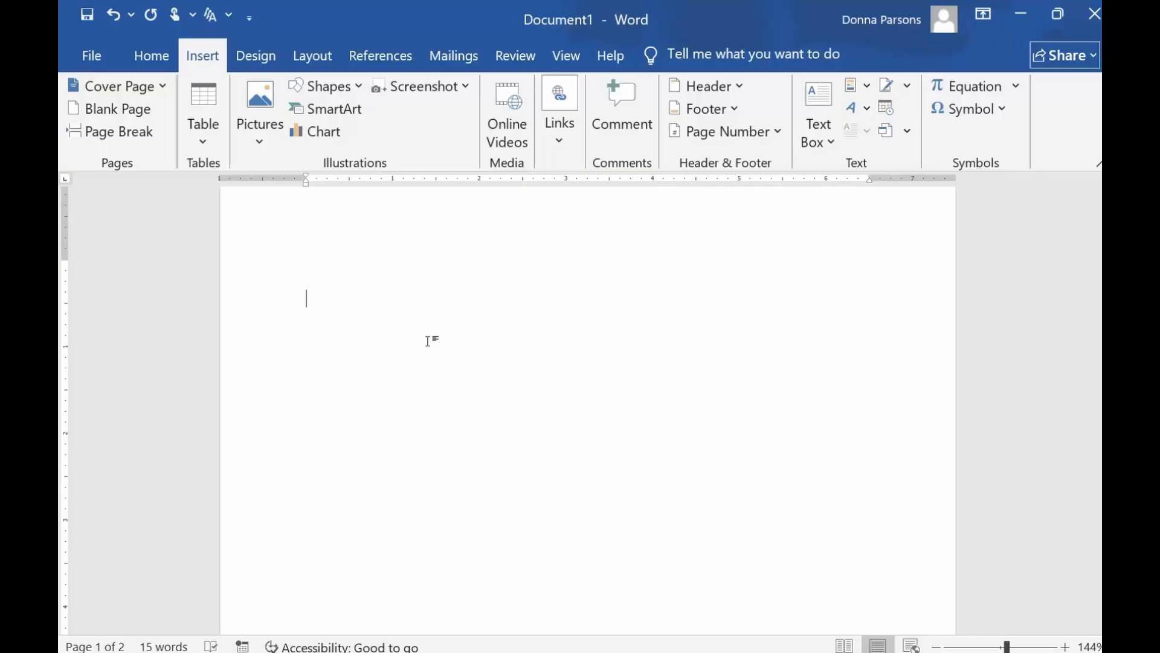
pyautogui.scroll(-10, 428, 341)
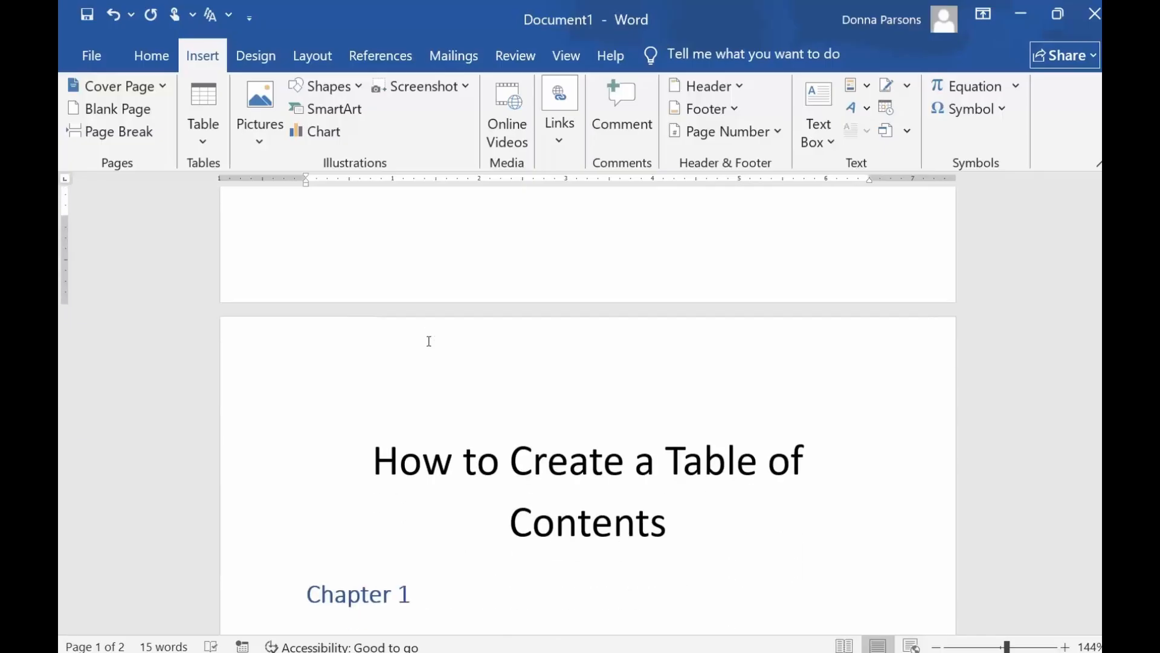
pyautogui.scroll(10, 429, 340)
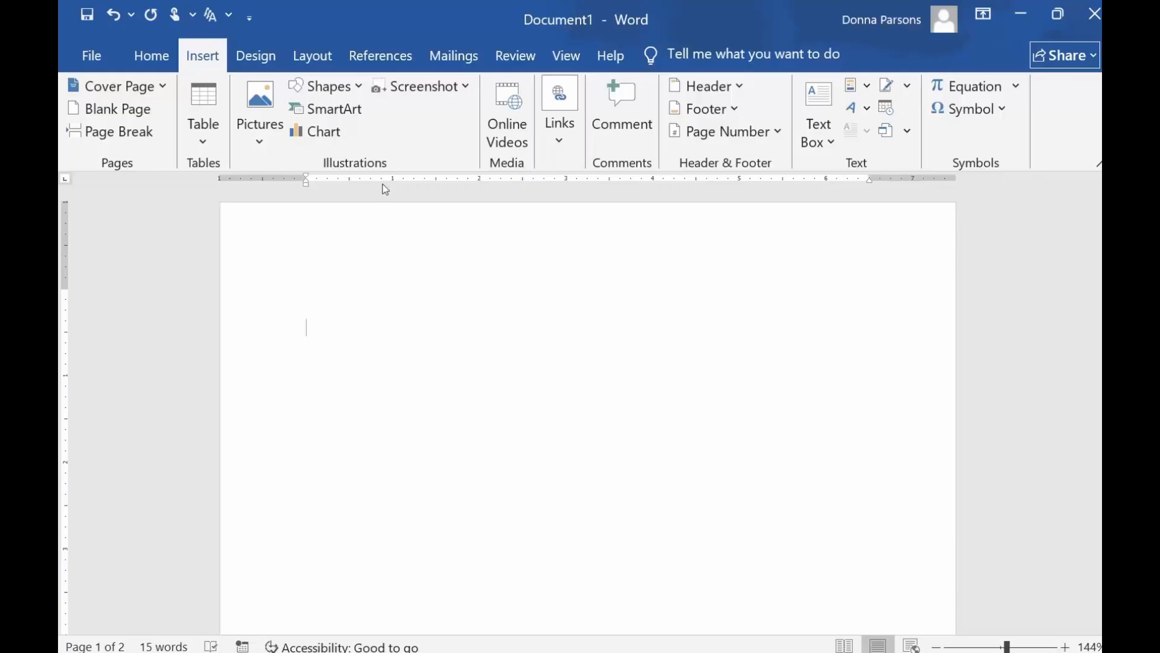
pyautogui.click(390, 63)
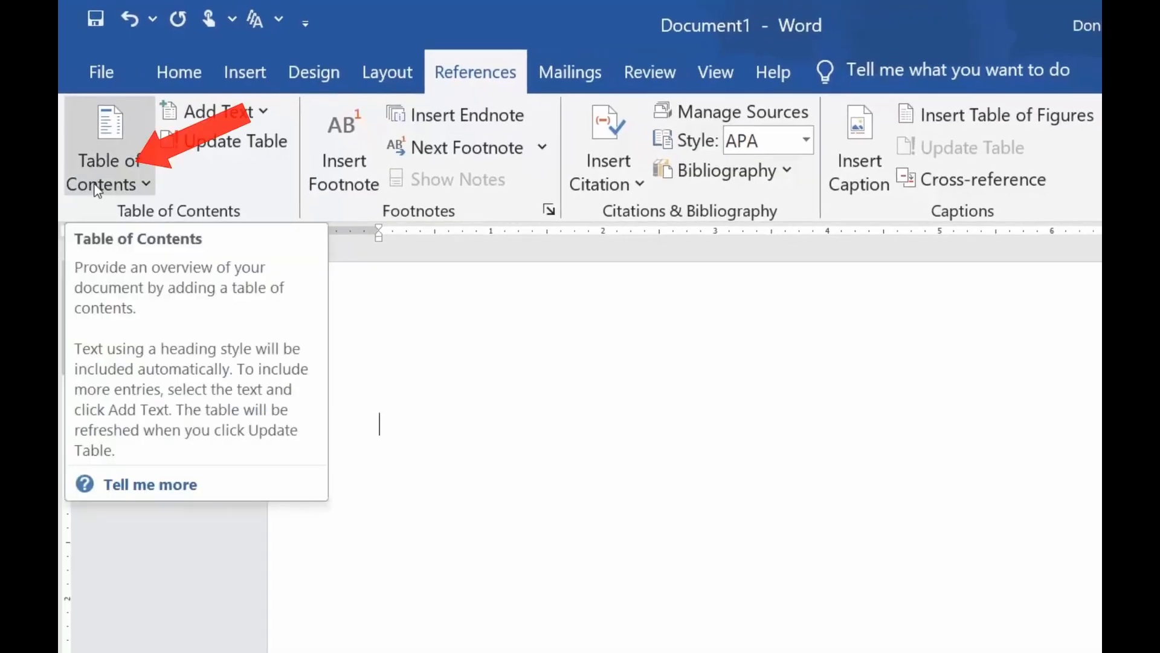
pyautogui.click(108, 177)
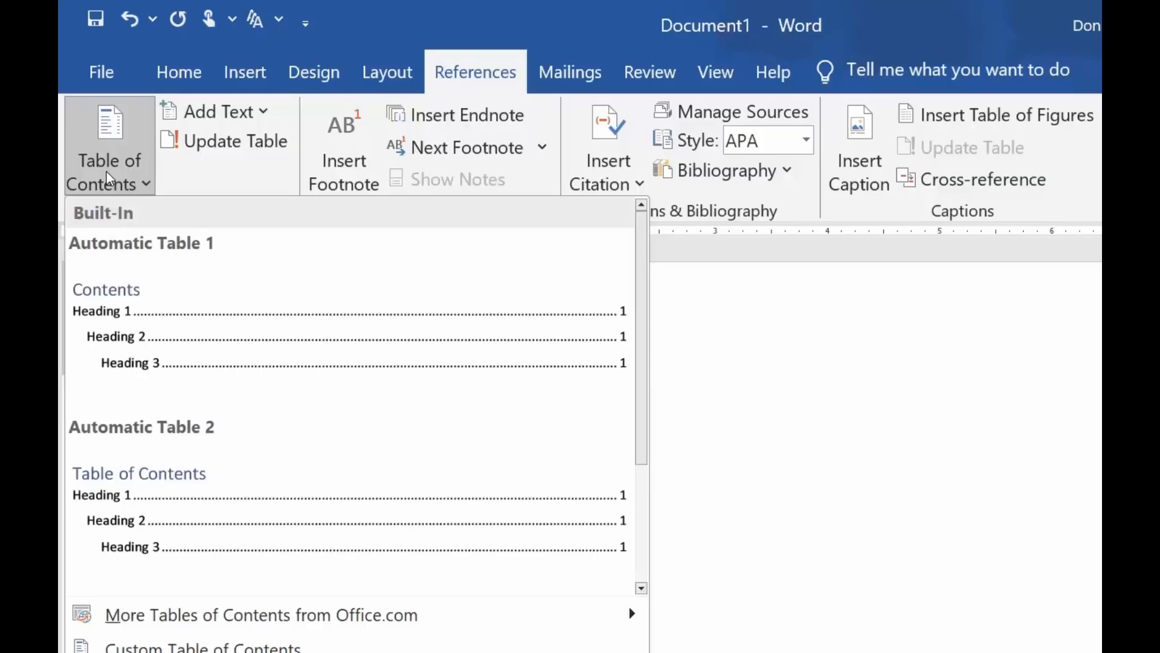
pyautogui.click(164, 493)
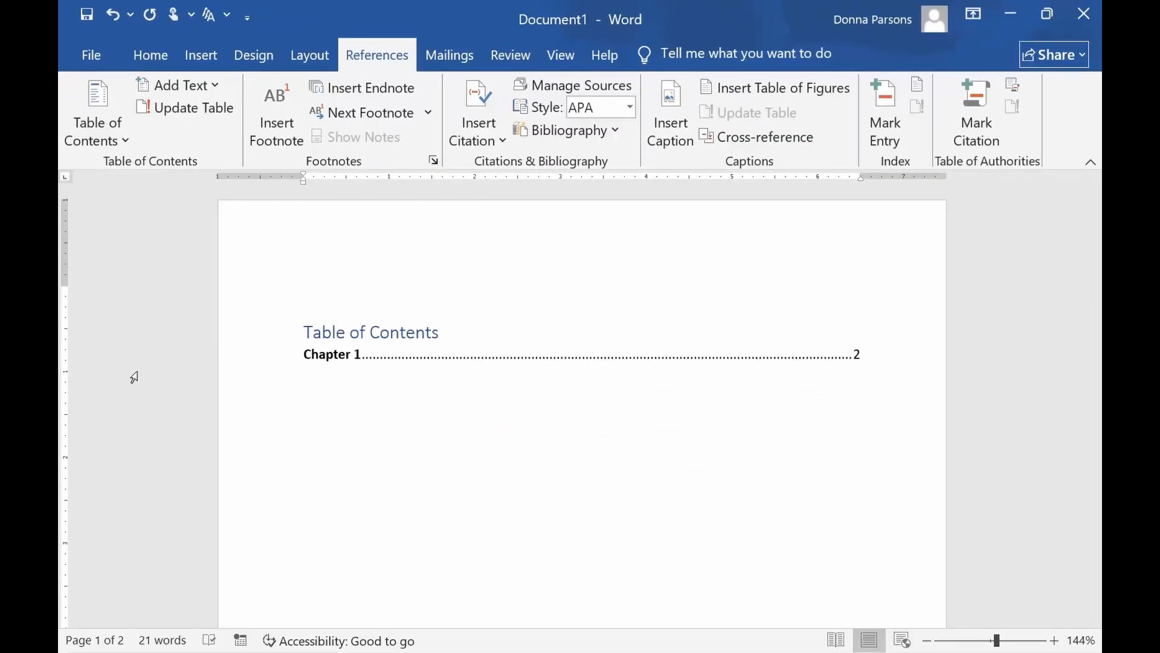
# Apply the Heading 2 style to the "Subchapter A" line on the second page.
pyautogui.scroll(-8, 134, 377)
pyautogui.scroll(-5, 221, 476)
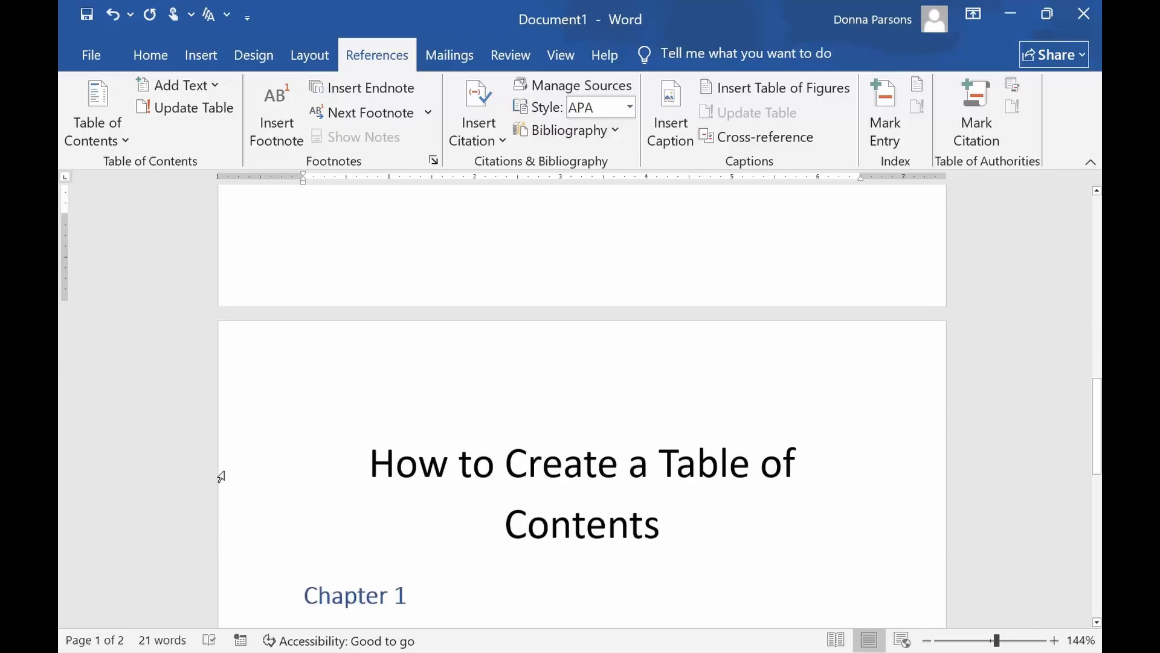
pyautogui.moveTo(405, 482); pyautogui.dragTo(311, 481)
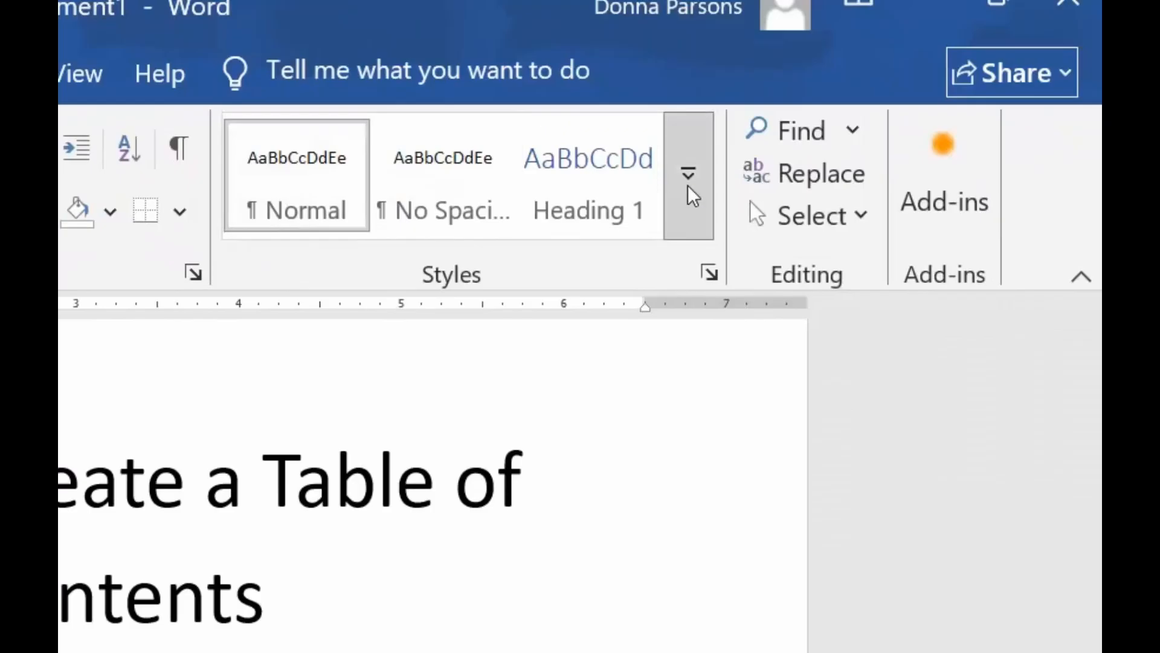
pyautogui.click(691, 191)
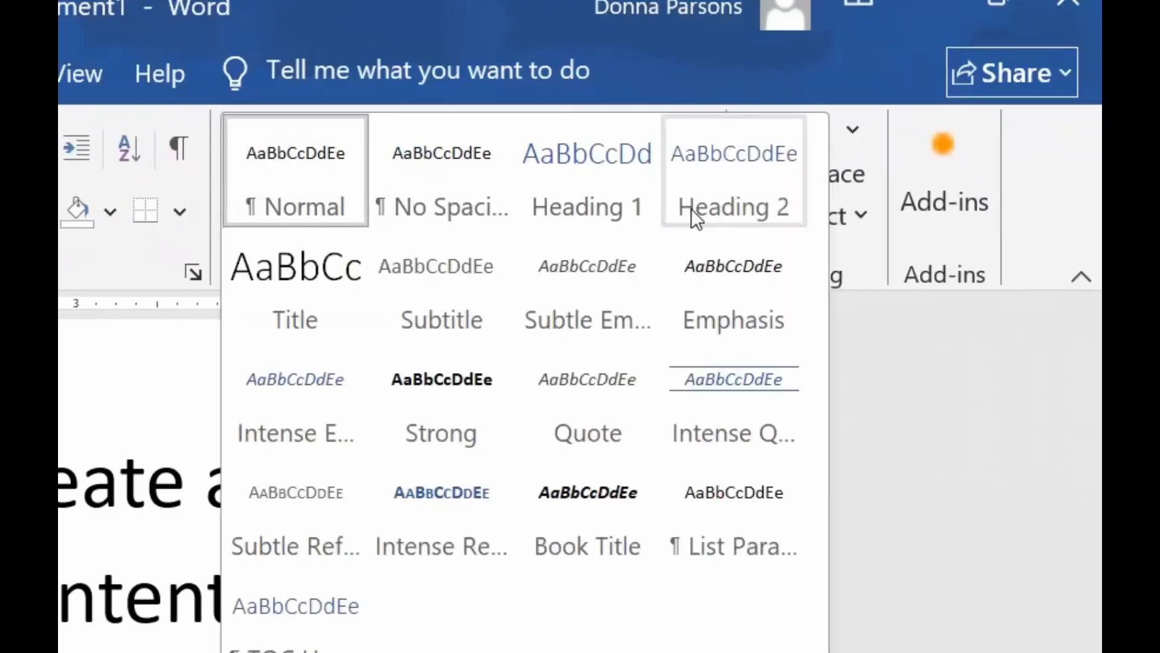
pyautogui.click(692, 209)
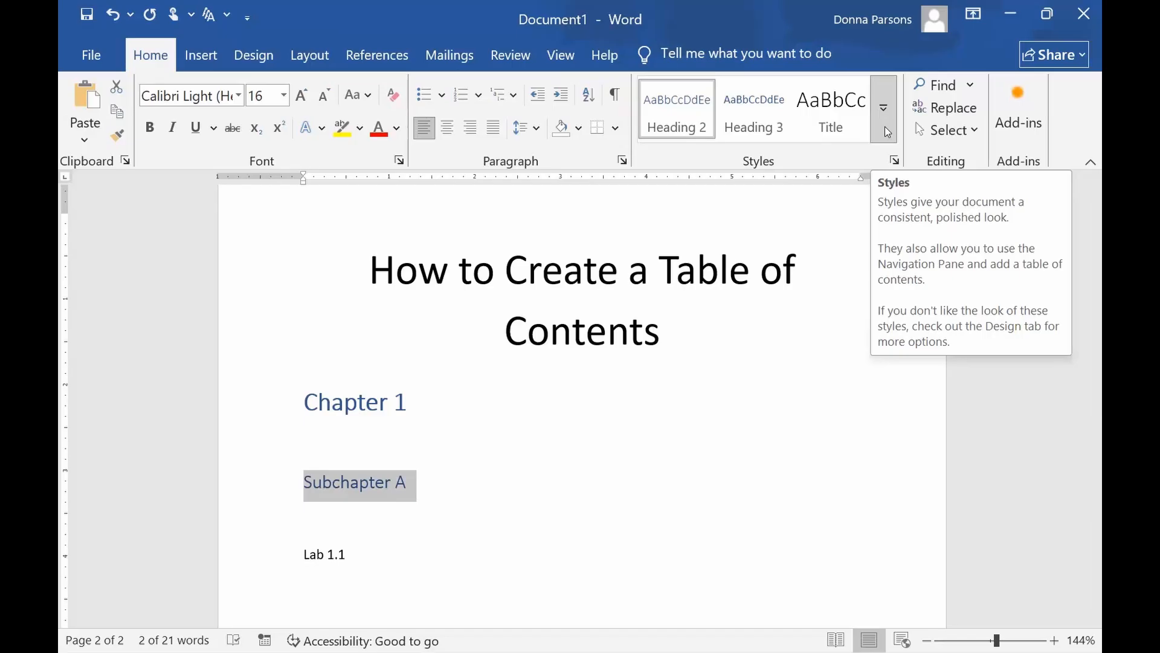
# Update the entire table of contents on the first page, not only its page numbers.
pyautogui.scroll(3, 647, 390)
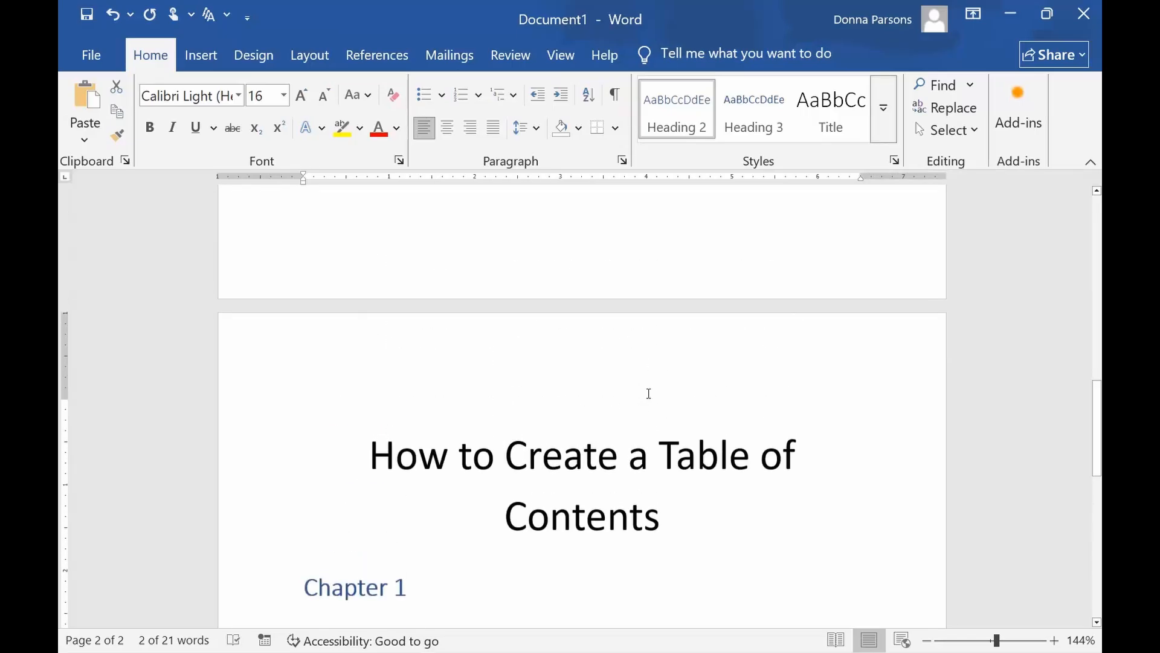
pyautogui.scroll(10, 648, 393)
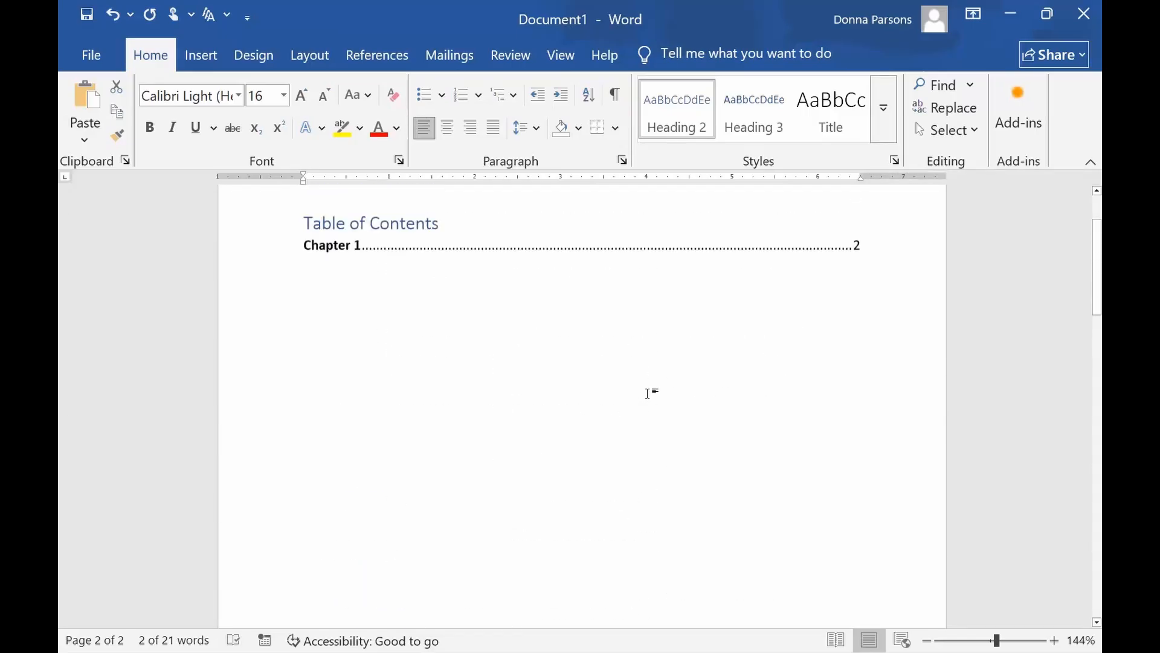
pyautogui.scroll(2, 648, 393)
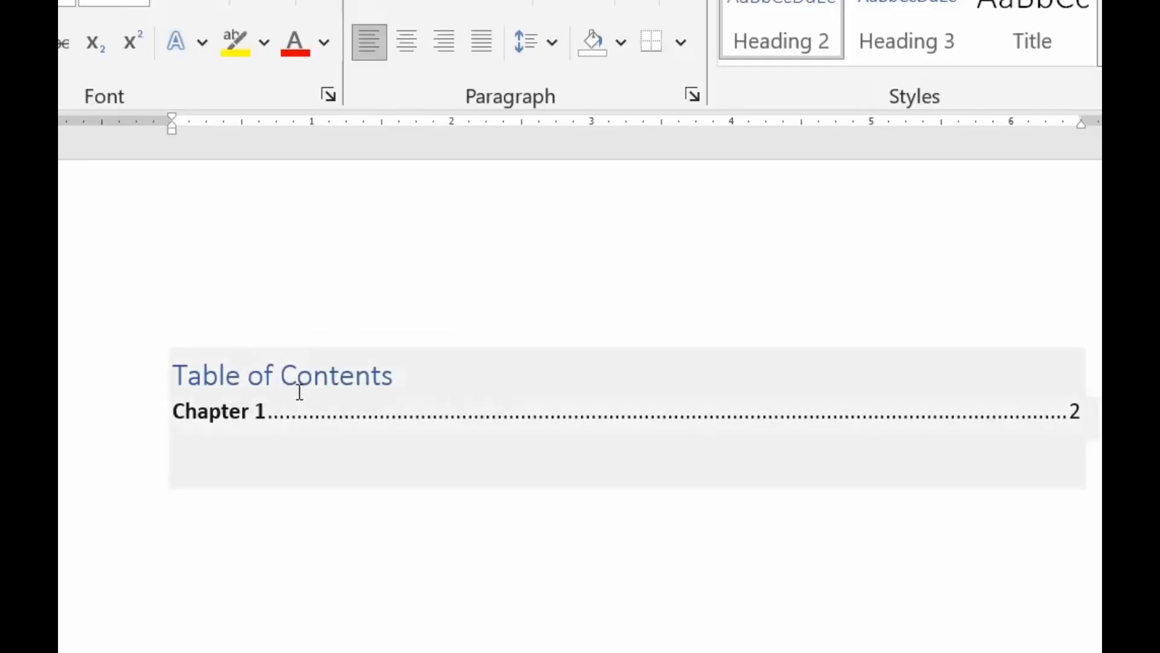
pyautogui.click(299, 391)
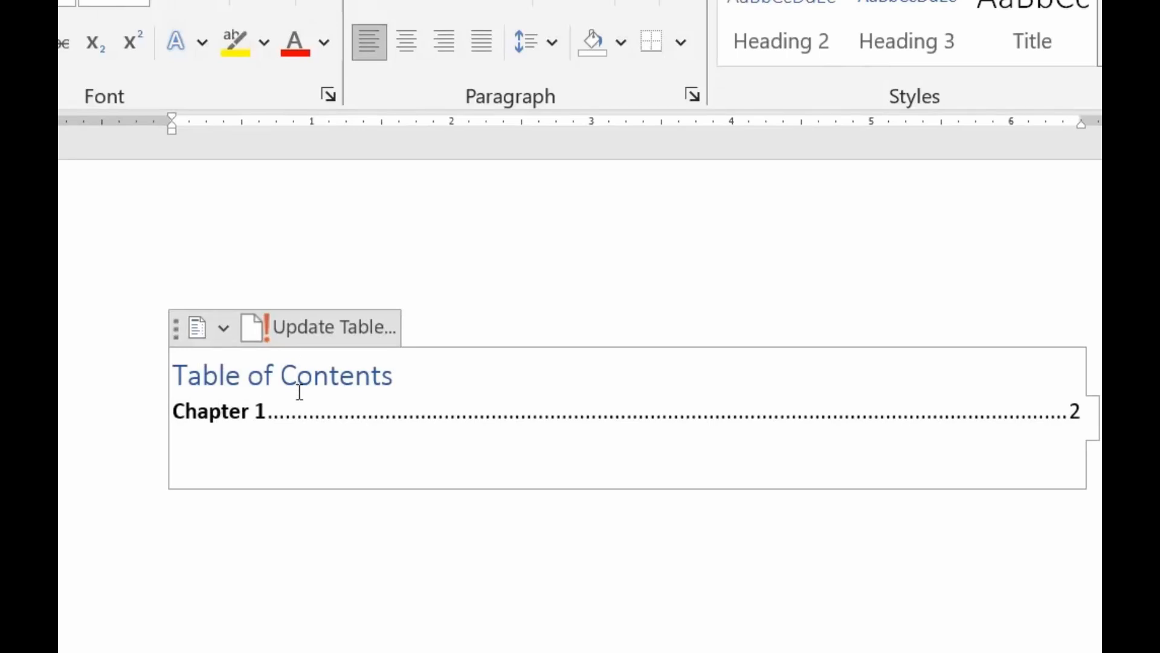
pyautogui.click(300, 330)
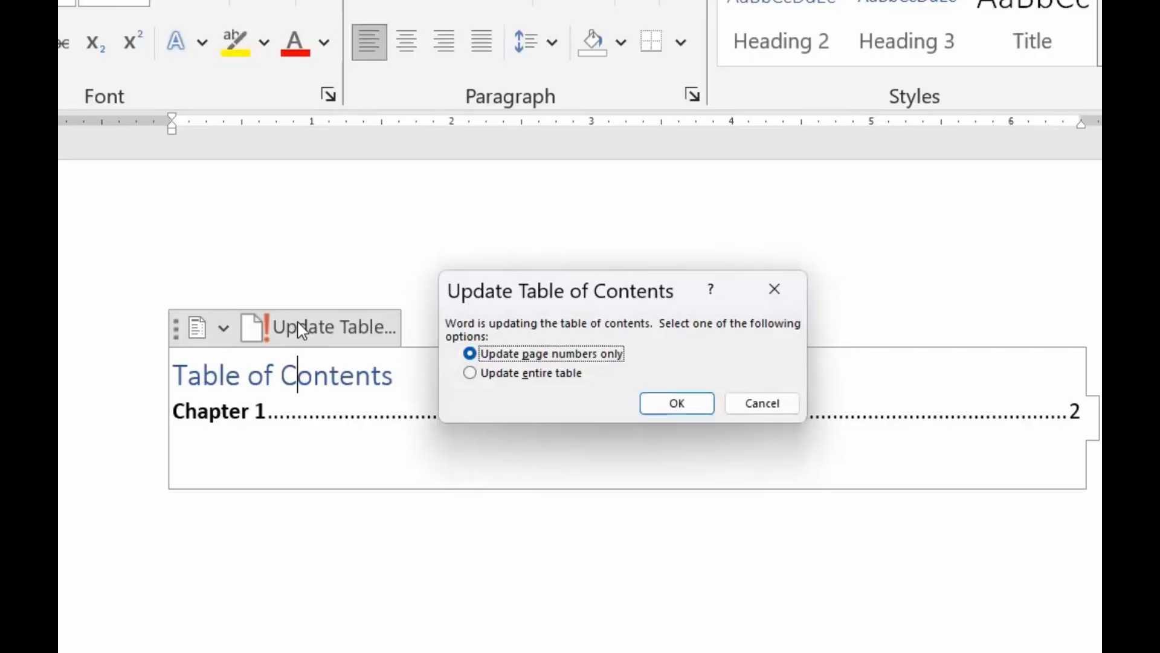
pyautogui.click(471, 373)
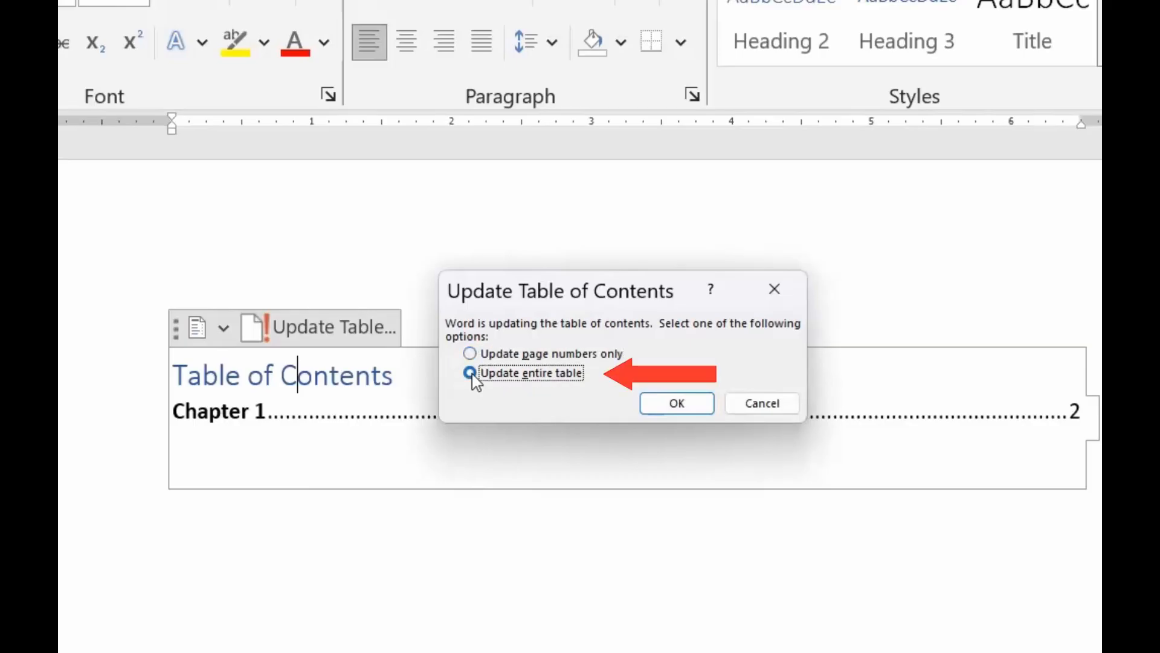
pyautogui.click(663, 411)
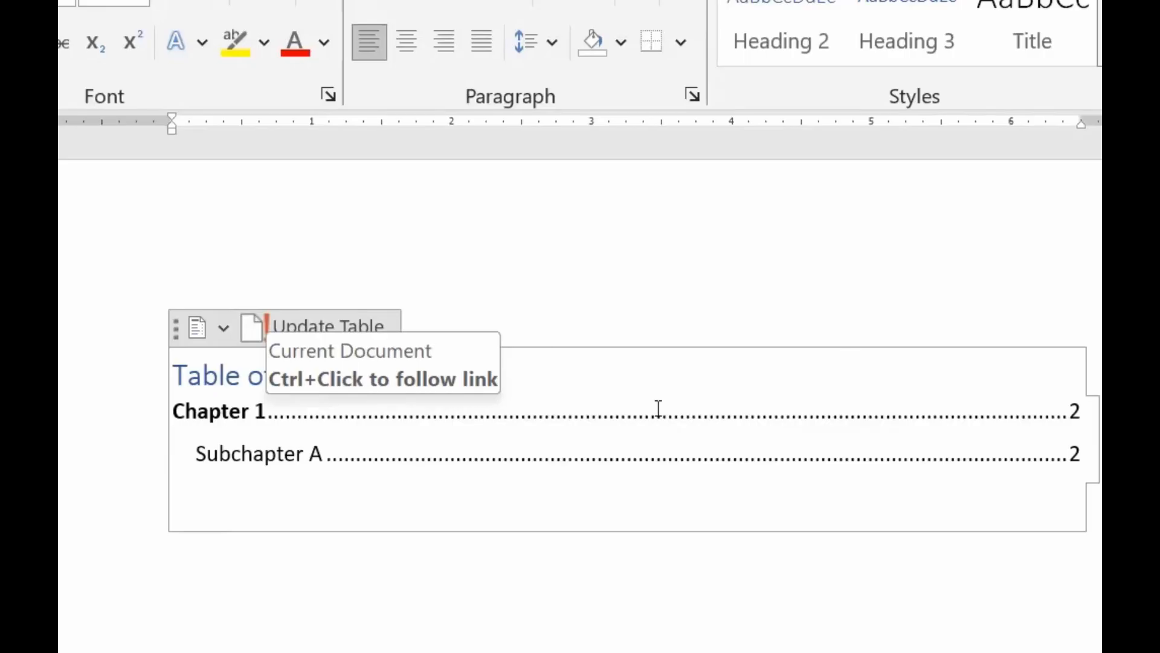
pyautogui.scroll(-5, 659, 408)
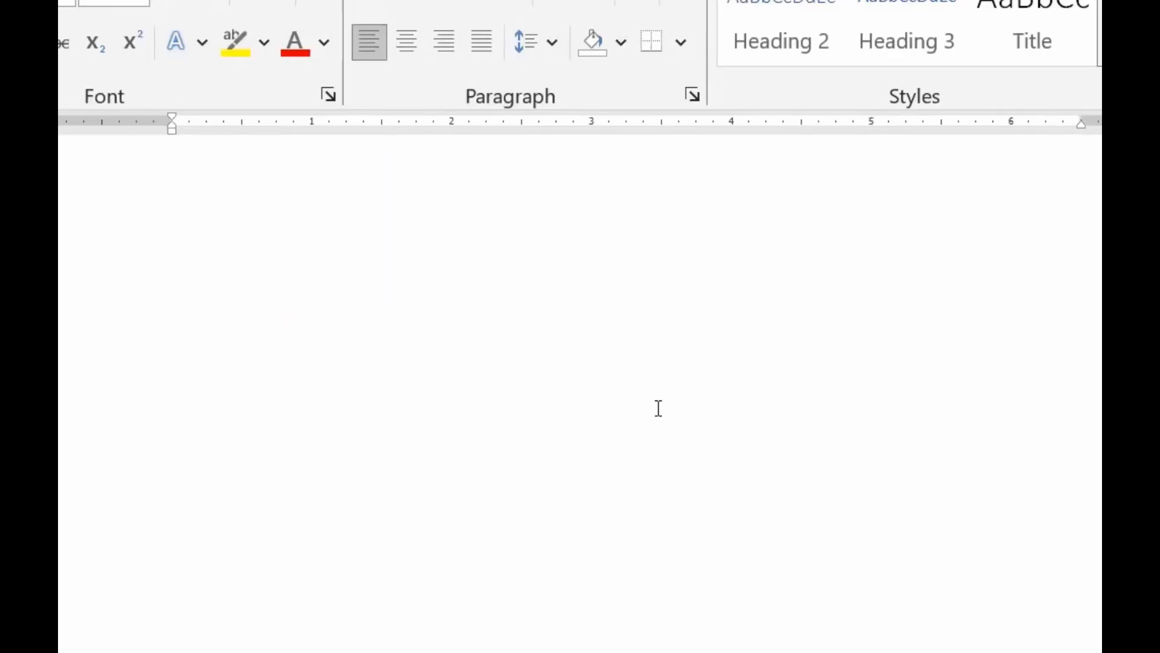
# Apply the Heading 3 style to the "Lab 1.1" line on the second page.
pyautogui.scroll(-10, 659, 409)
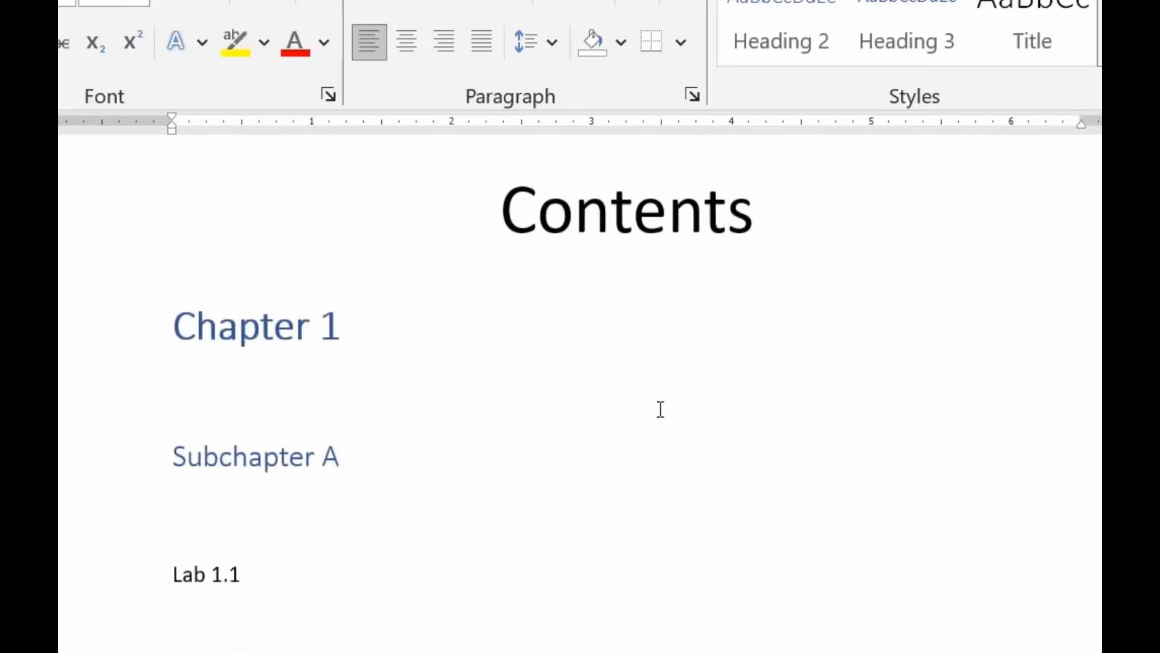
pyautogui.moveTo(264, 570); pyautogui.dragTo(147, 613)
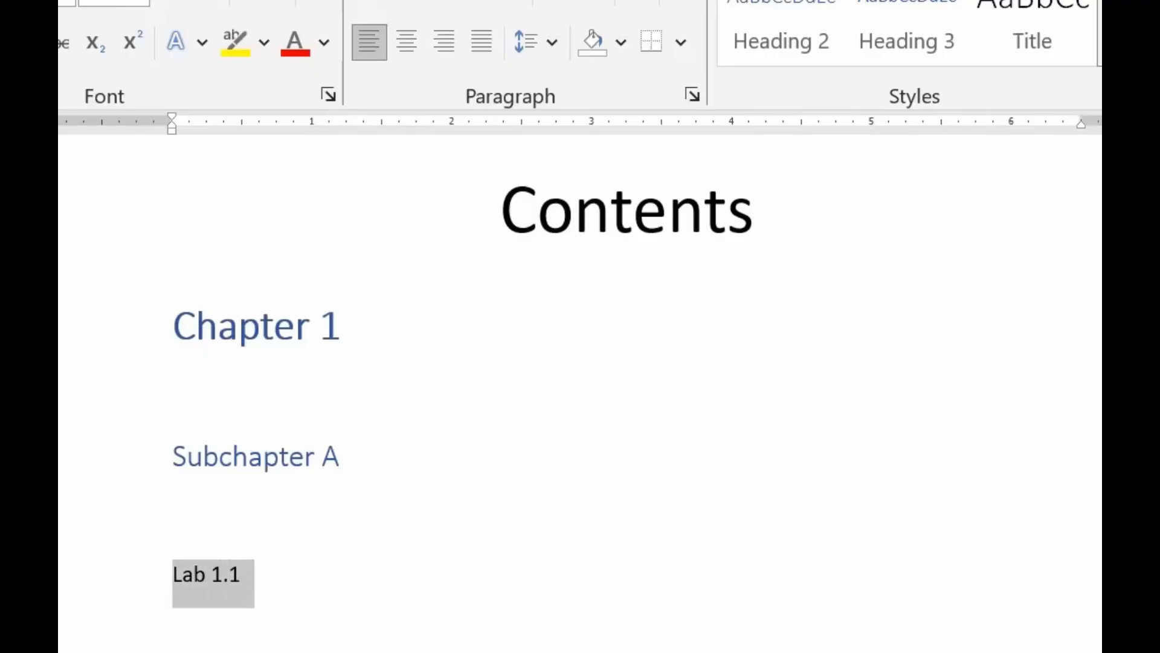
pyautogui.scroll(1, 924, 499)
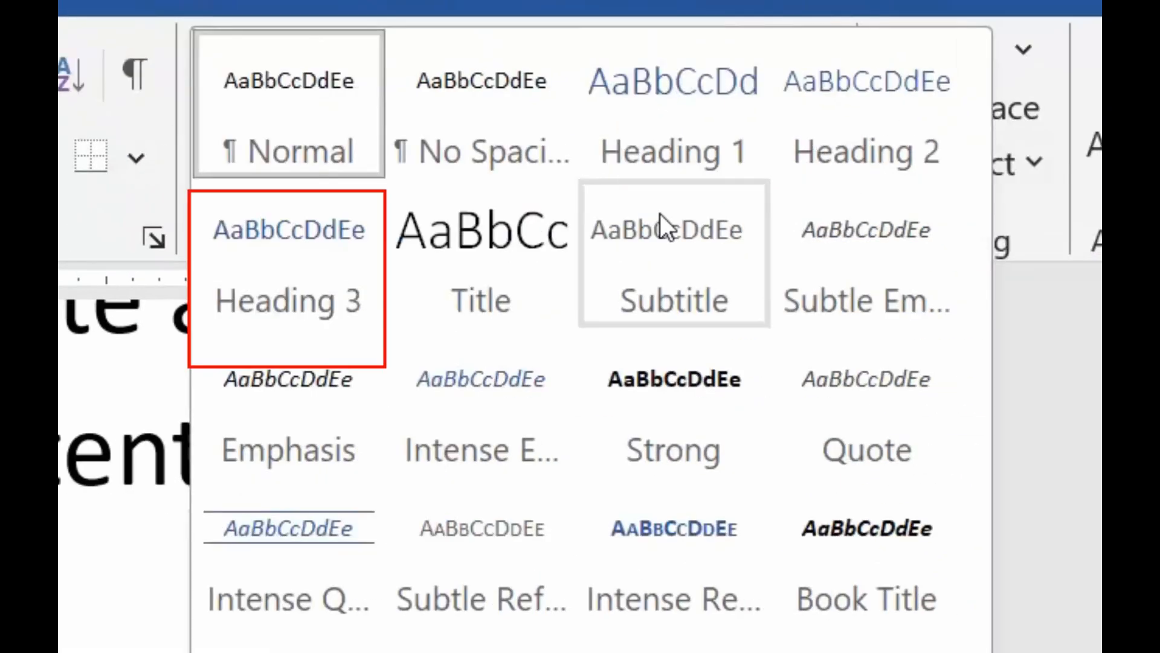
pyautogui.click(285, 275)
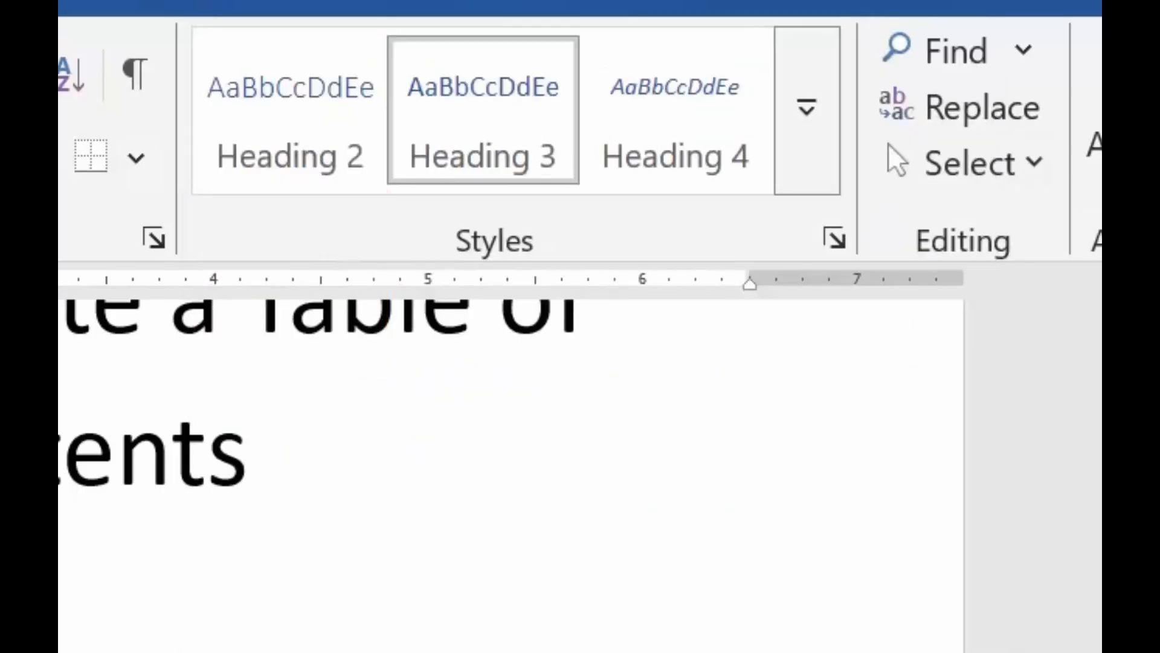
# Update the entire table of contents on the first page to include the "Lab 1.1" heading.
pyautogui.scroll(8, 511, 475)
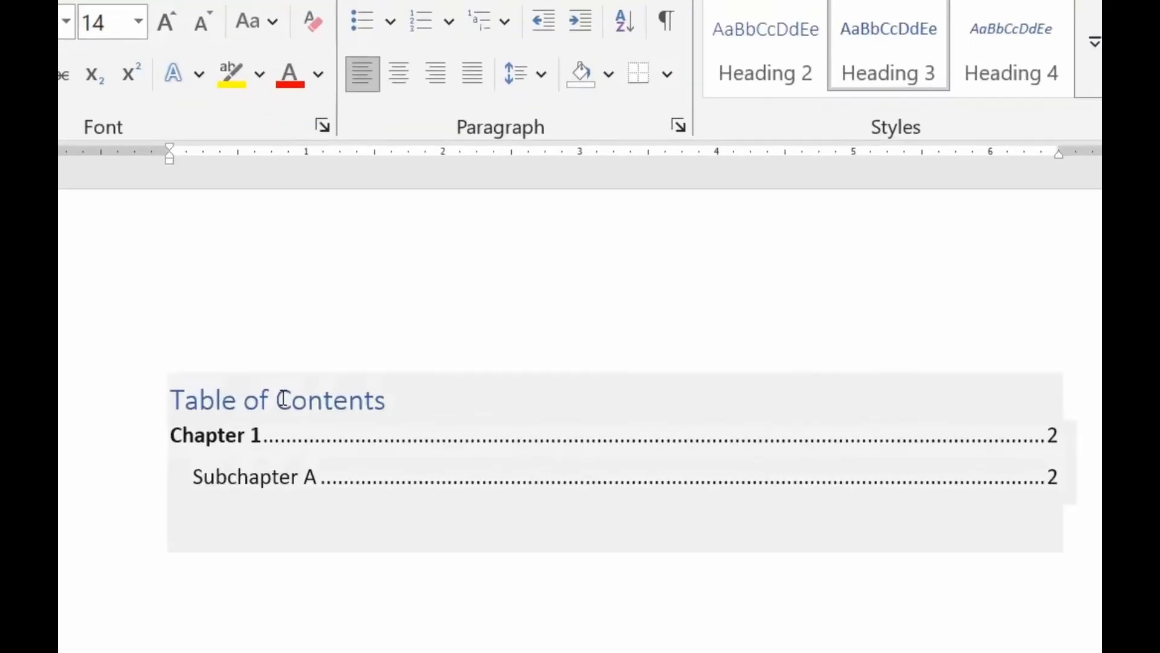
pyautogui.click(374, 332)
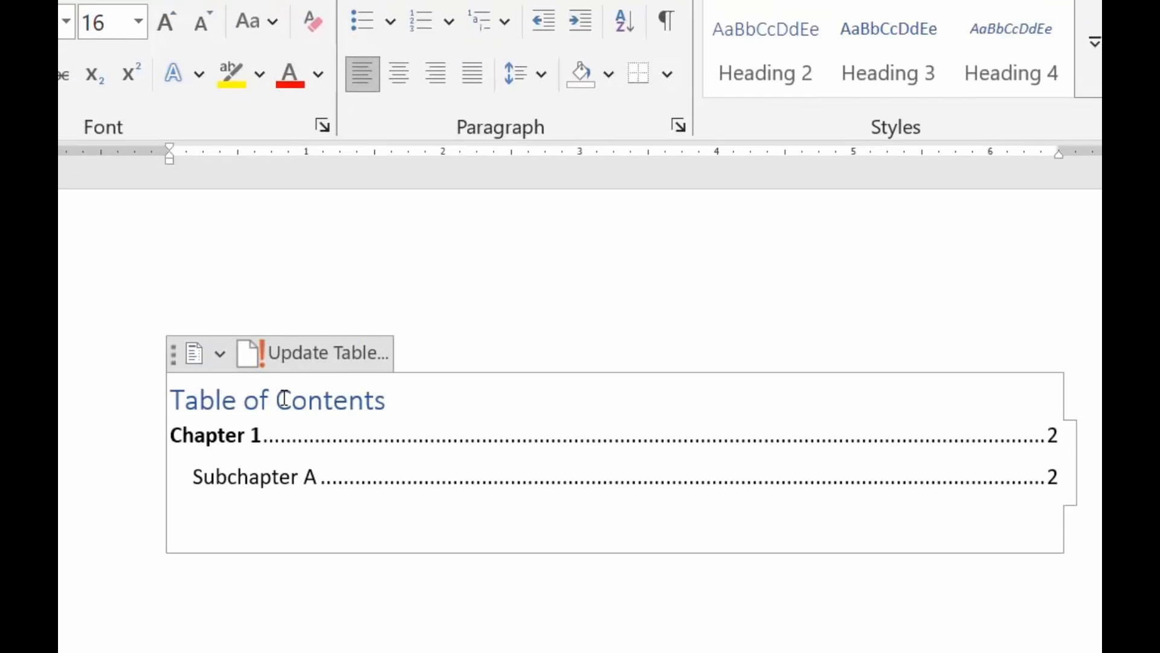
pyautogui.click(314, 363)
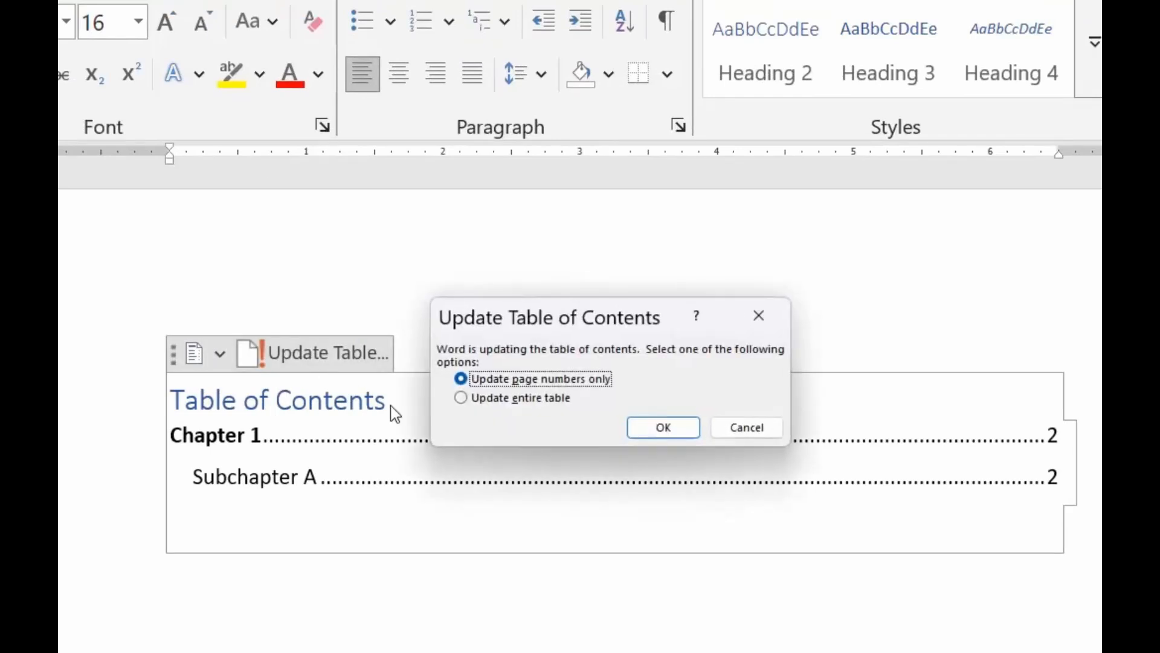
pyautogui.click(459, 399)
pyautogui.click(643, 426)
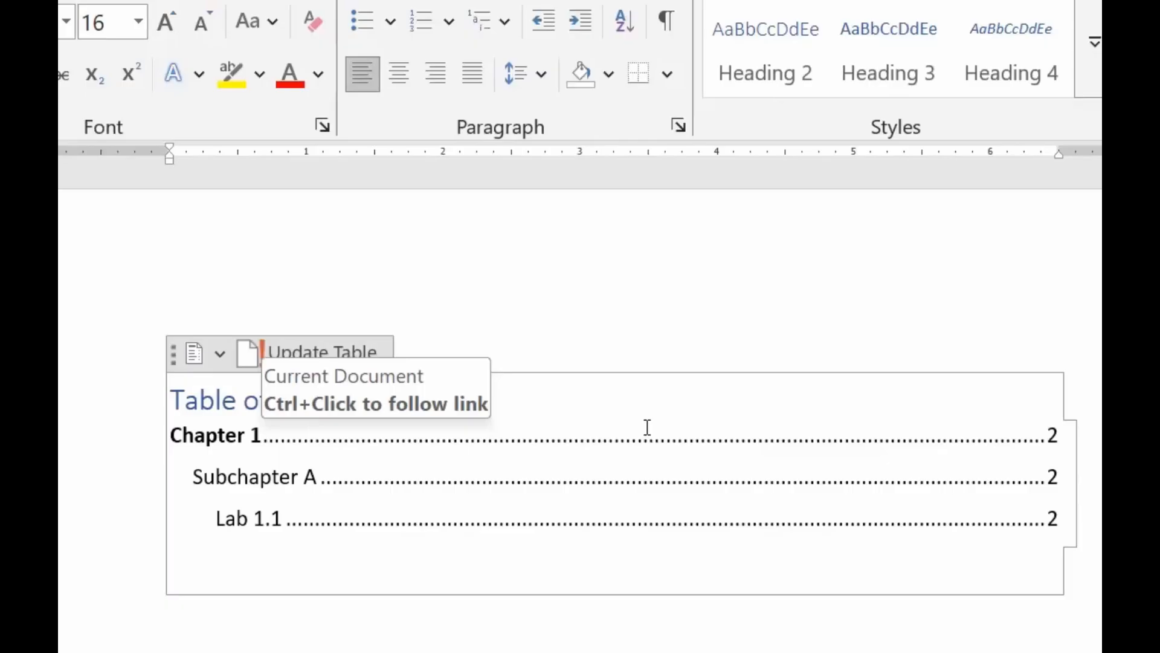
# Change the style of the "Lab 1.1" line on the second page to Heading 2.
pyautogui.scroll(-8, 647, 428)
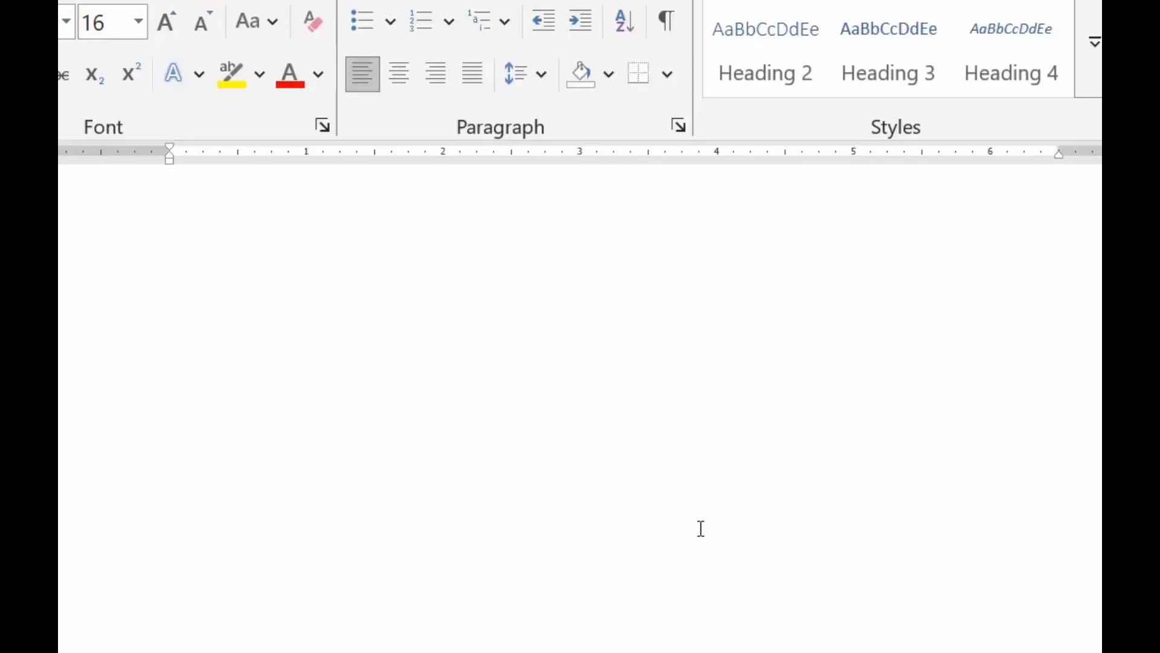
pyautogui.scroll(-10, 701, 529)
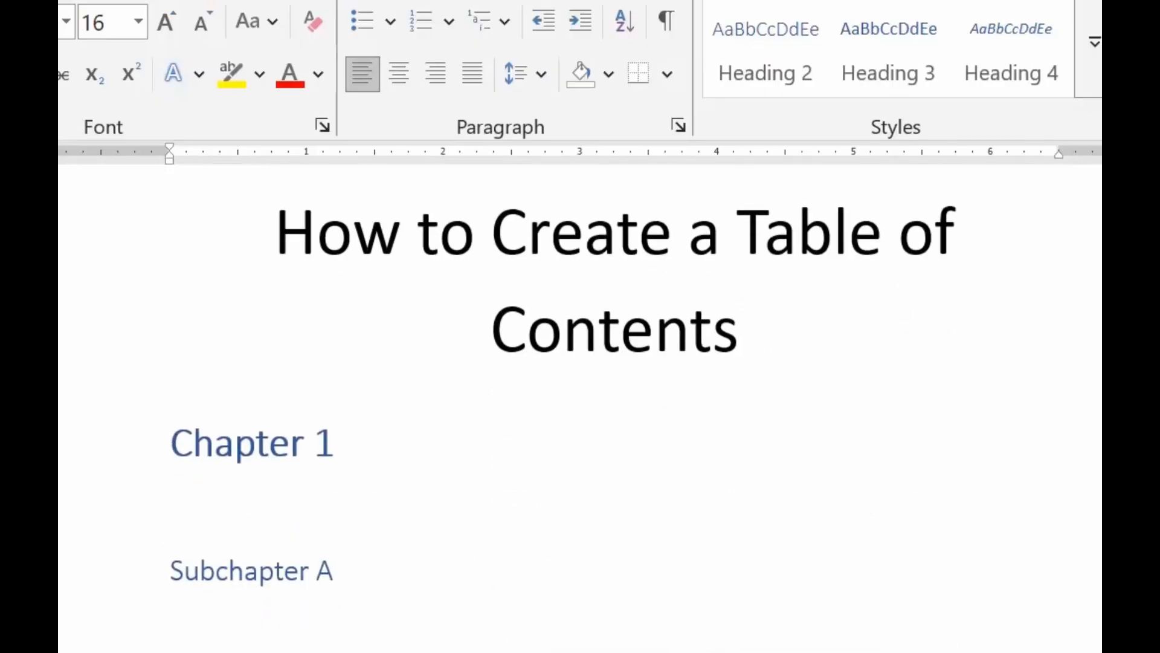
pyautogui.click(533, 593)
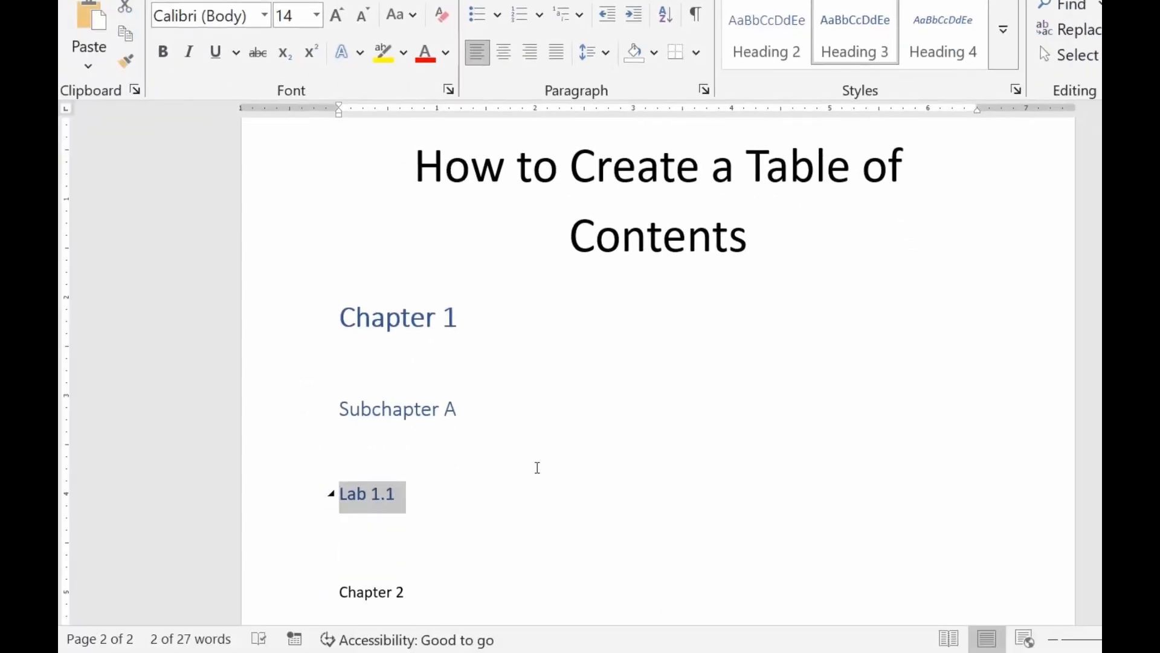
pyautogui.click(1002, 49)
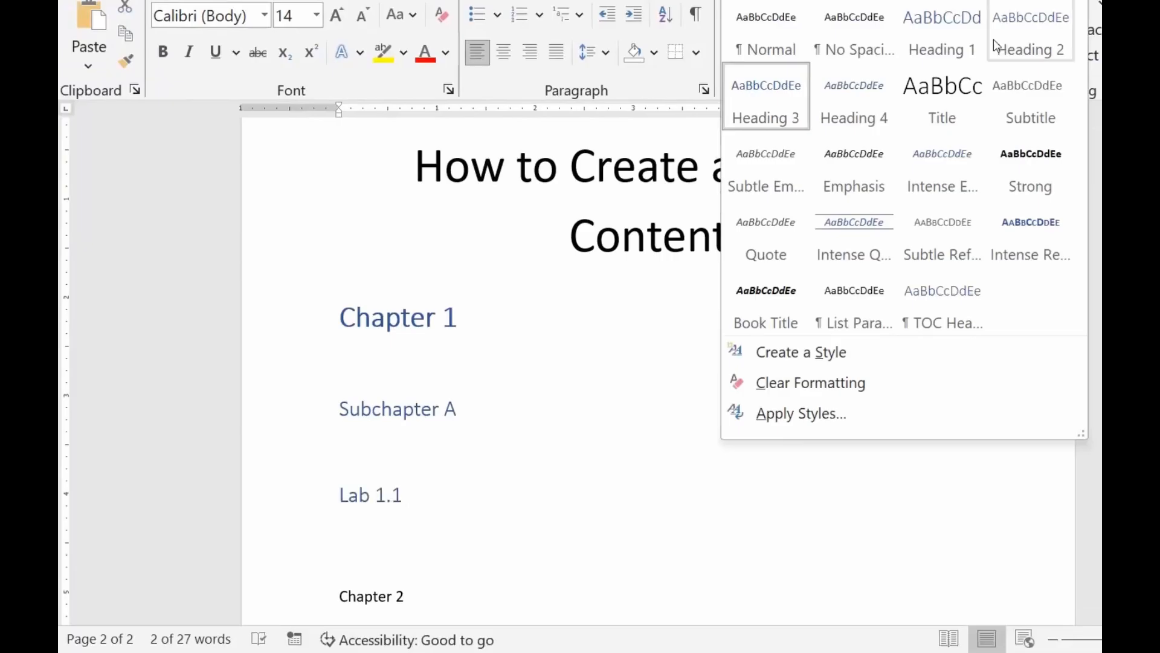
pyautogui.click(1030, 39)
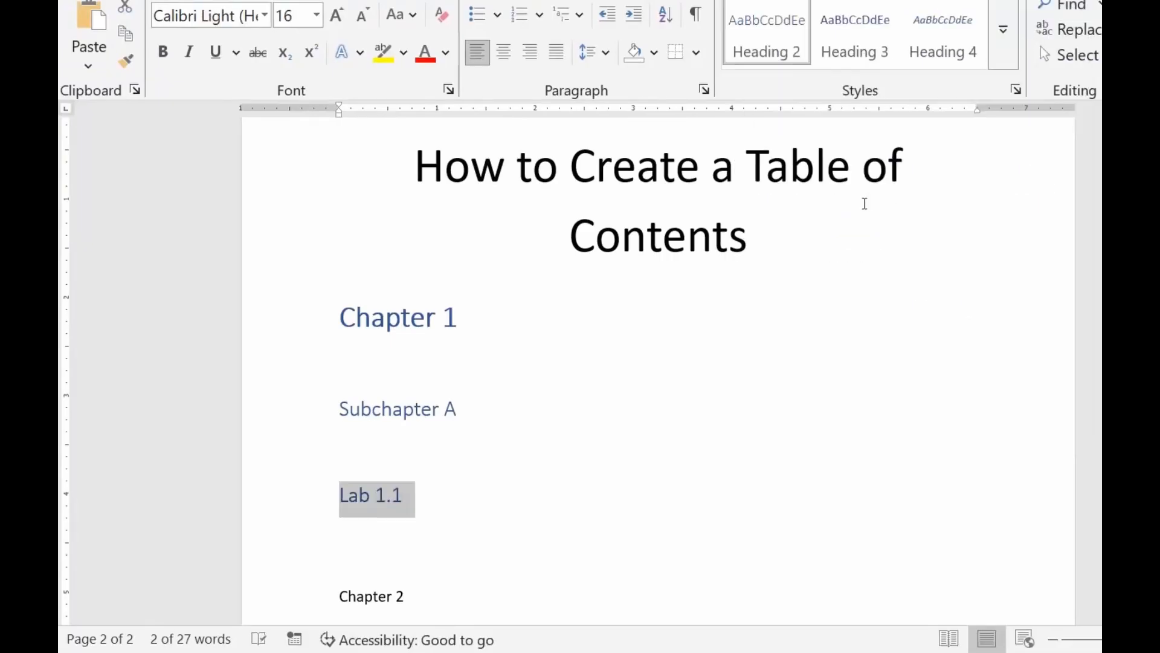
# Update the entire table of contents to reflect the new heading level of "Lab 1.1".
pyautogui.scroll(5, 851, 229)
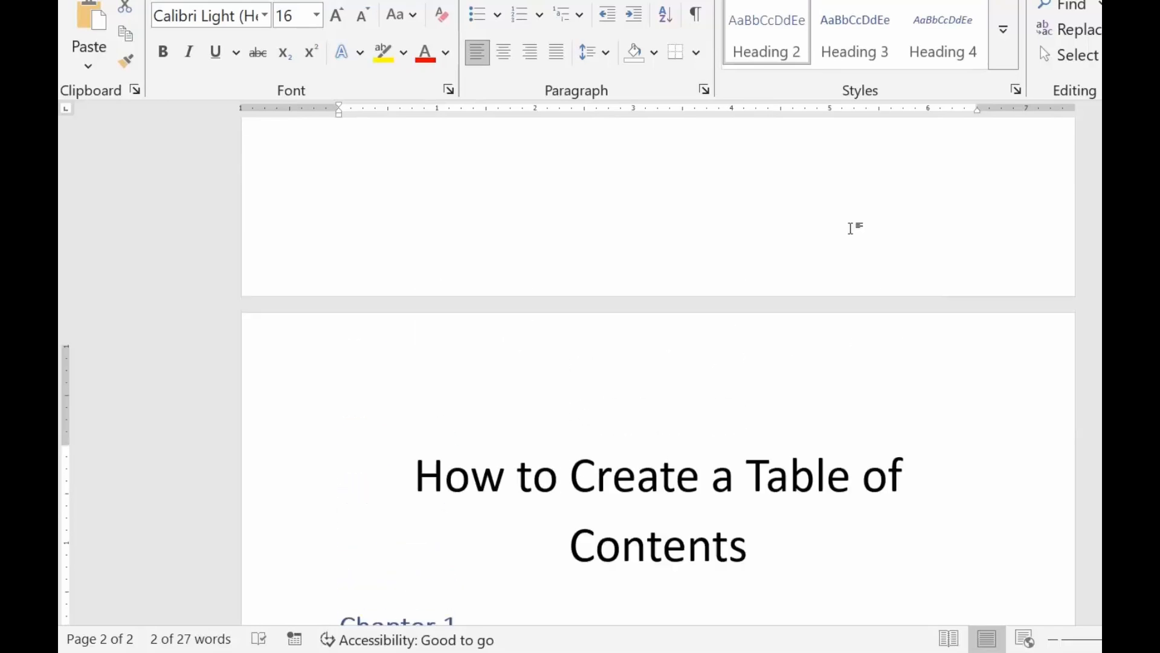
pyautogui.scroll(8, 851, 228)
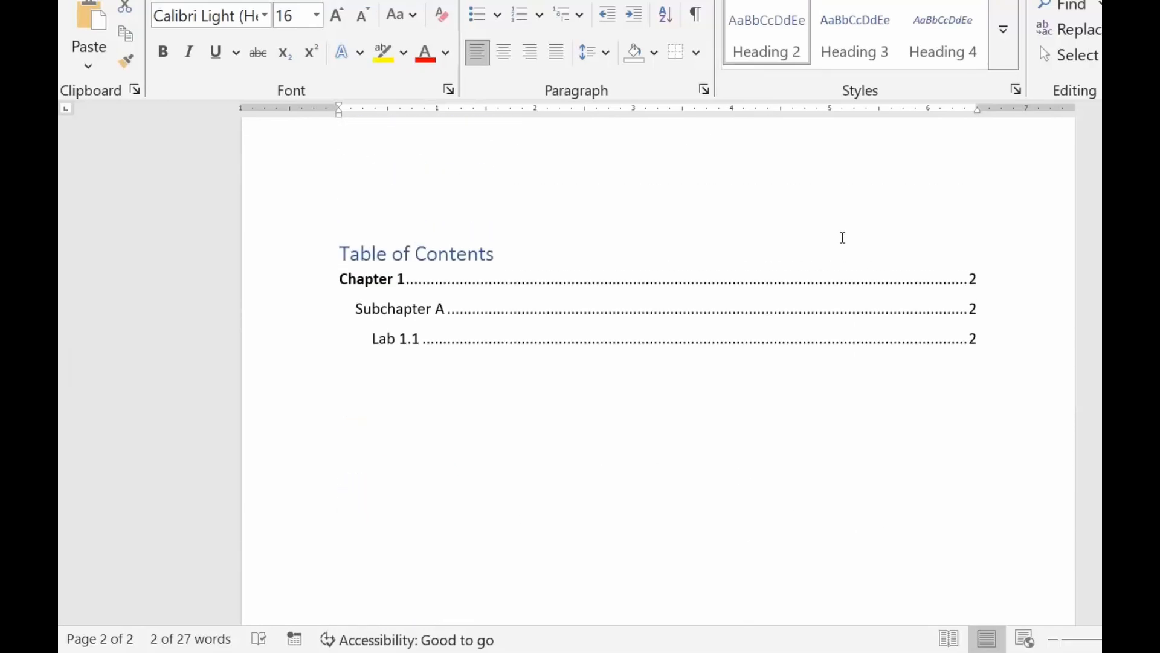
pyautogui.click(480, 254)
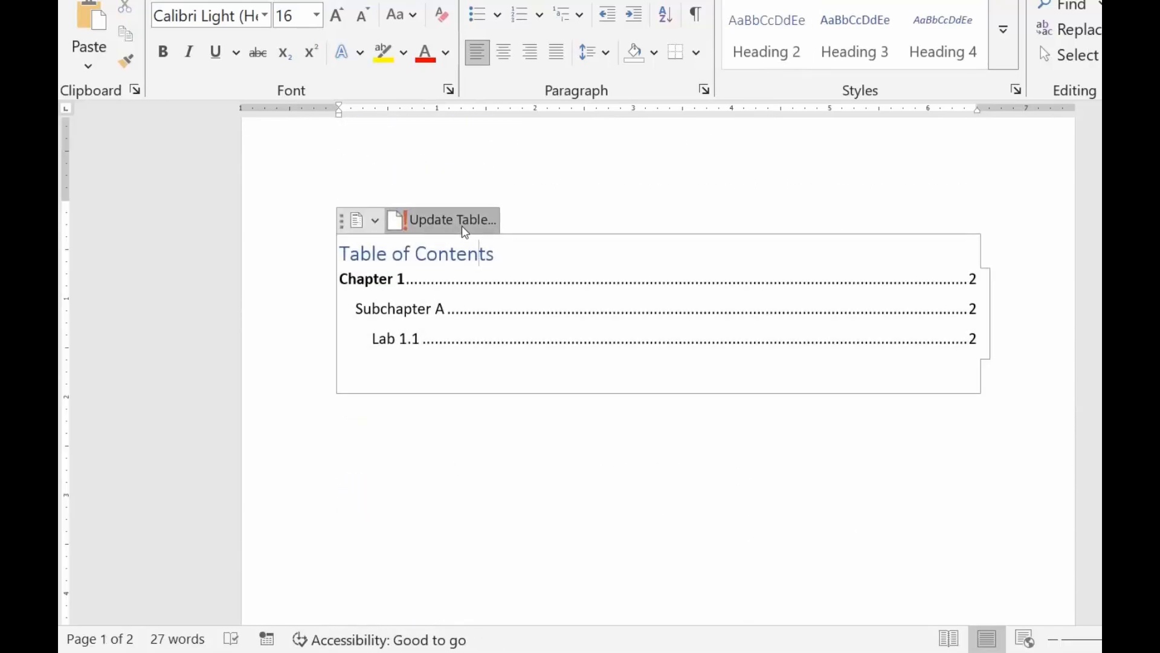
pyautogui.click(463, 228)
pyautogui.click(549, 285)
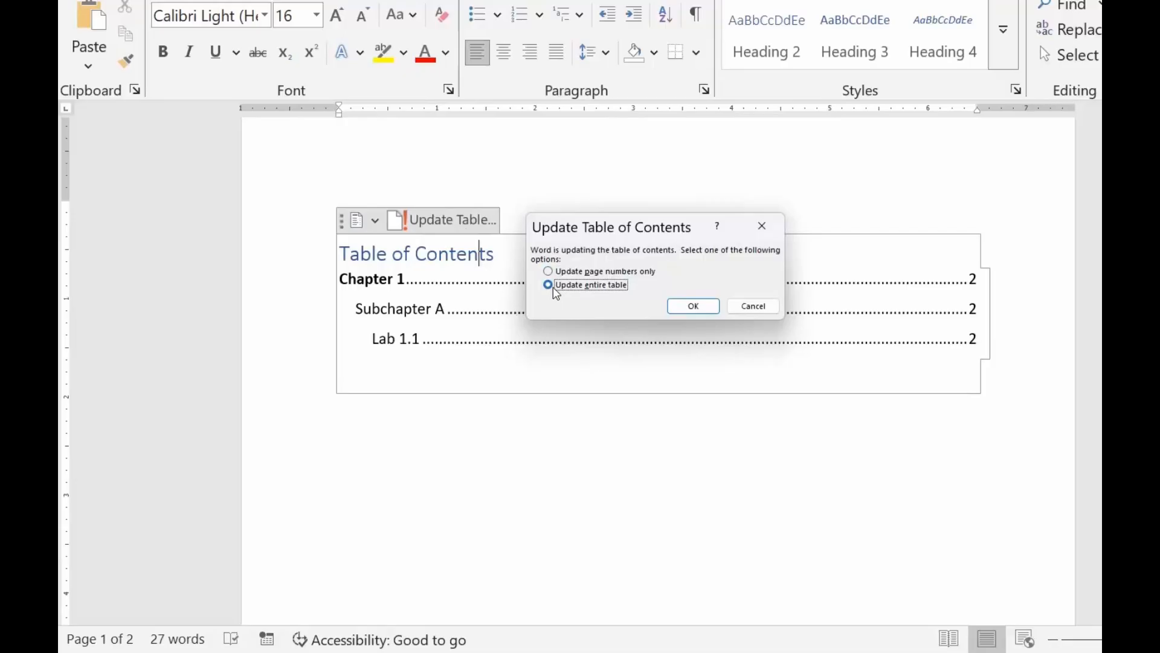
pyautogui.click(688, 307)
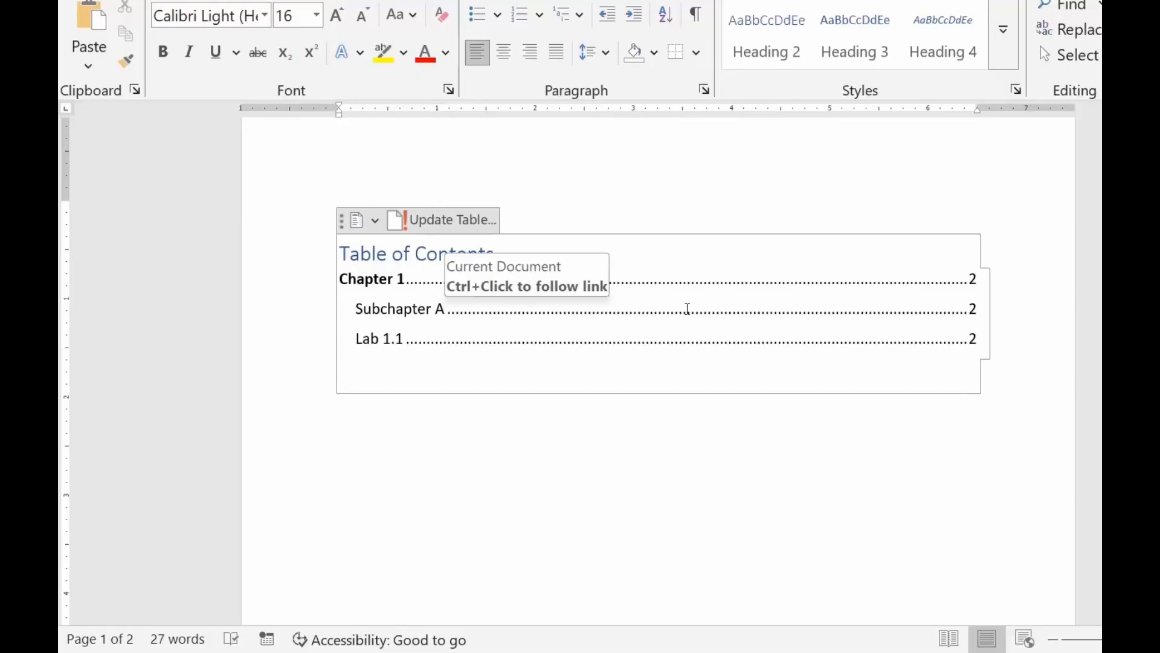
# Apply the Heading 1 style to the "Chapter 2" line on the second page and make it bold.
pyautogui.scroll(-10, 687, 309)
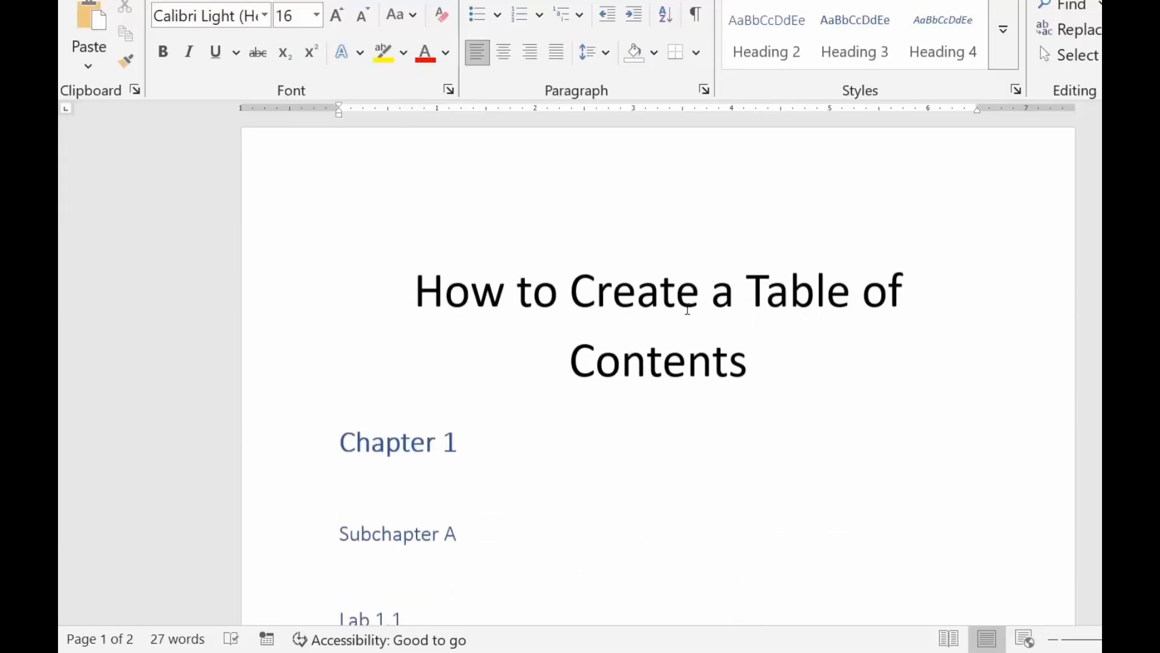
pyautogui.scroll(-5, 688, 308)
pyautogui.click(402, 432)
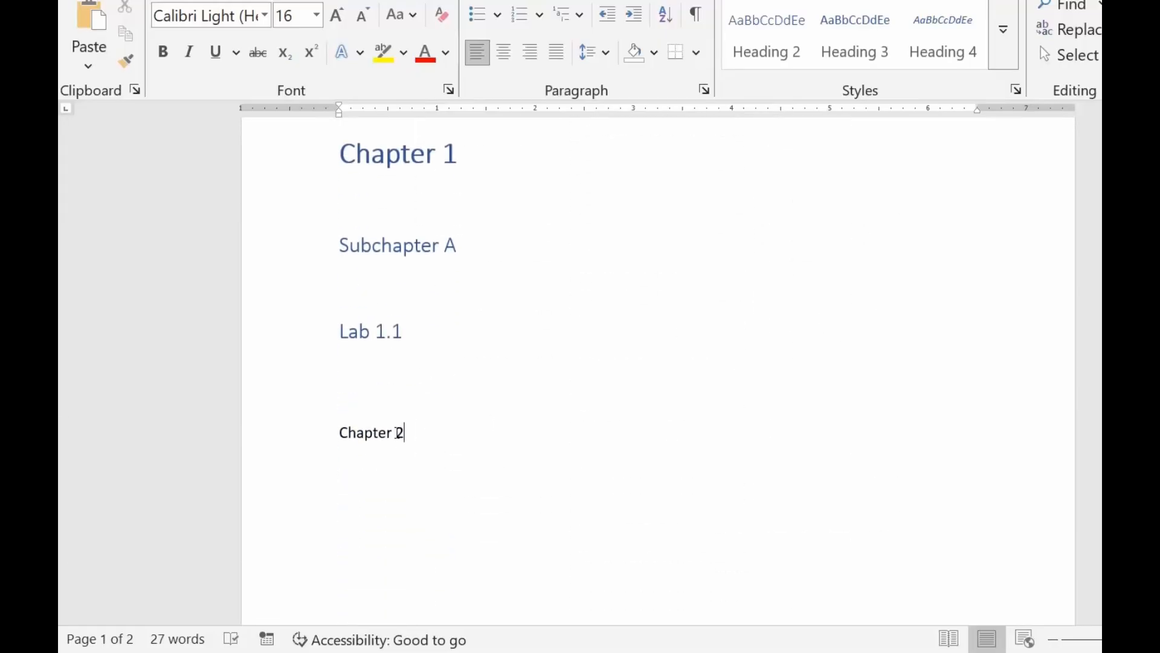
pyautogui.moveTo(400, 432); pyautogui.dragTo(325, 436)
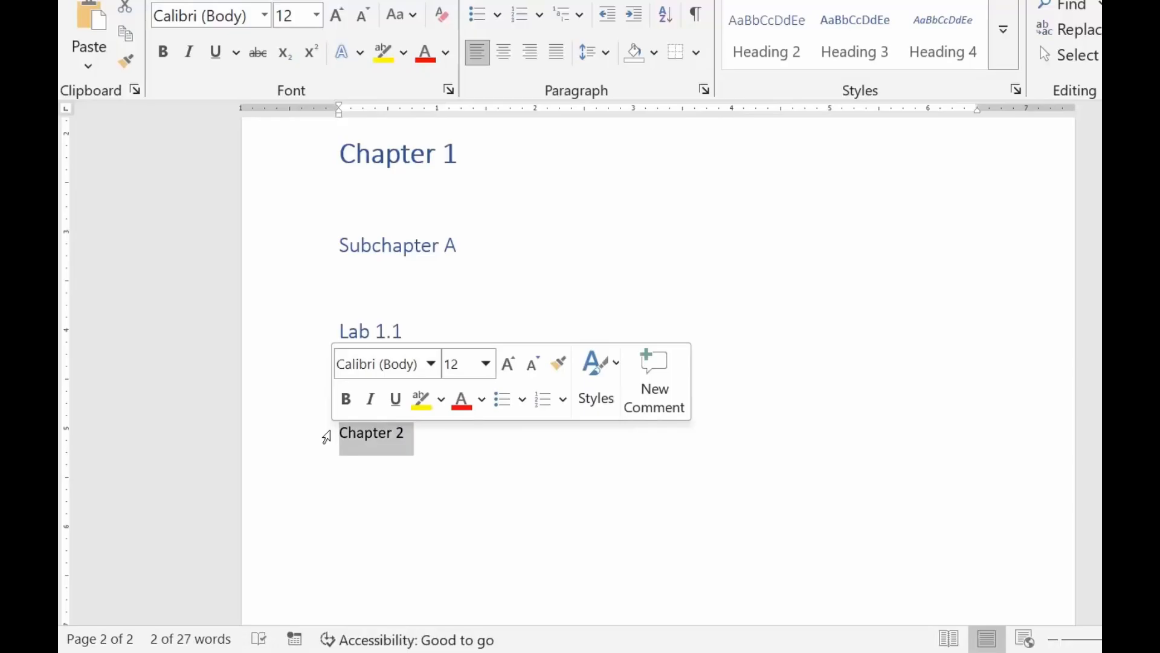
pyautogui.click(1002, 40)
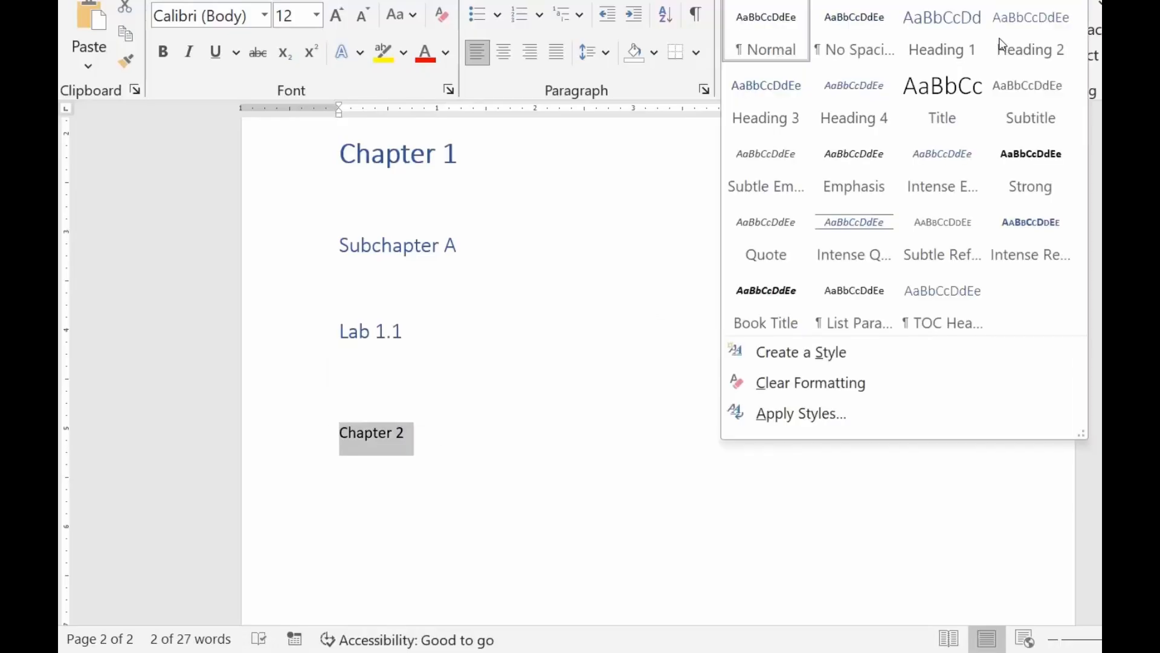
pyautogui.click(942, 44)
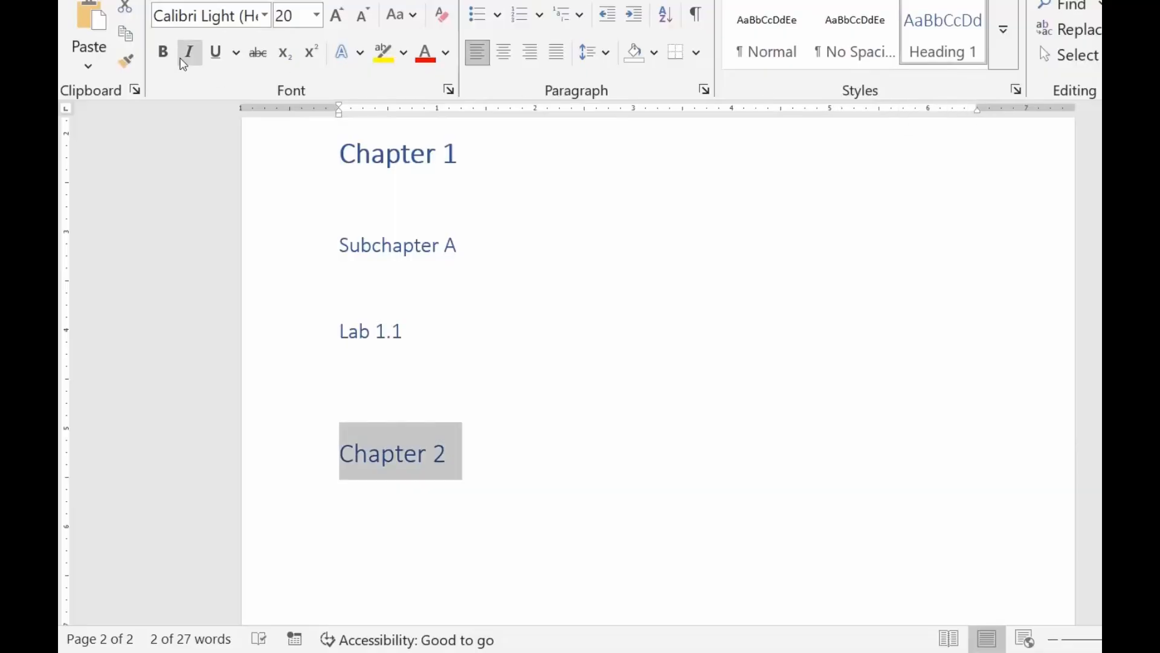
pyautogui.click(168, 56)
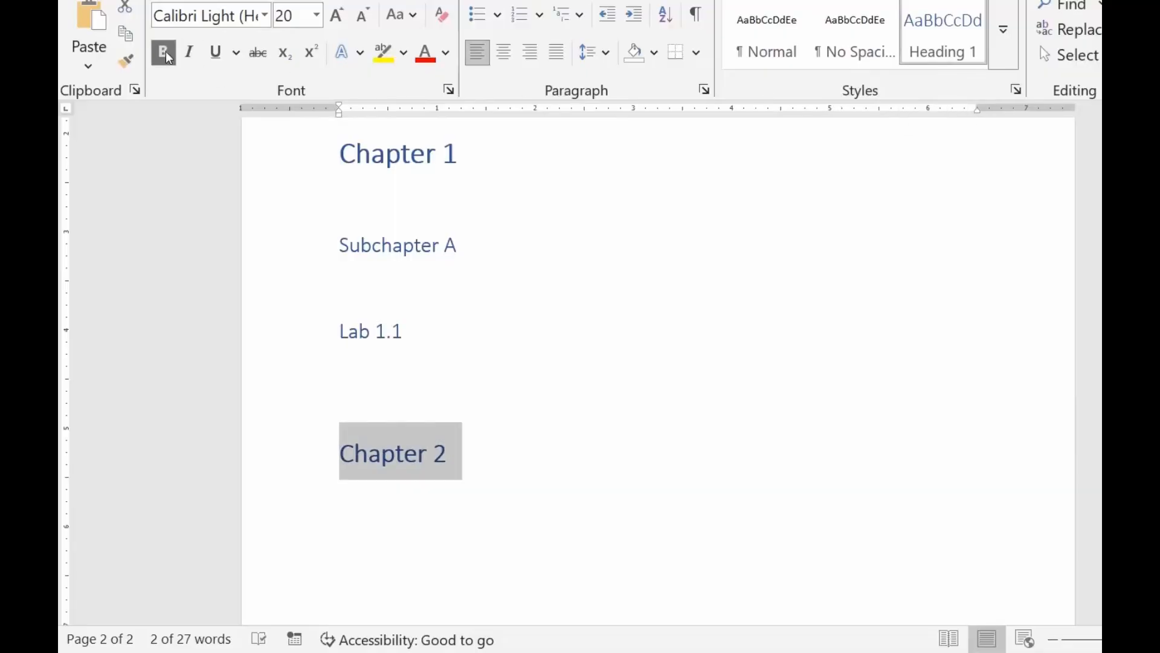
pyautogui.click(421, 59)
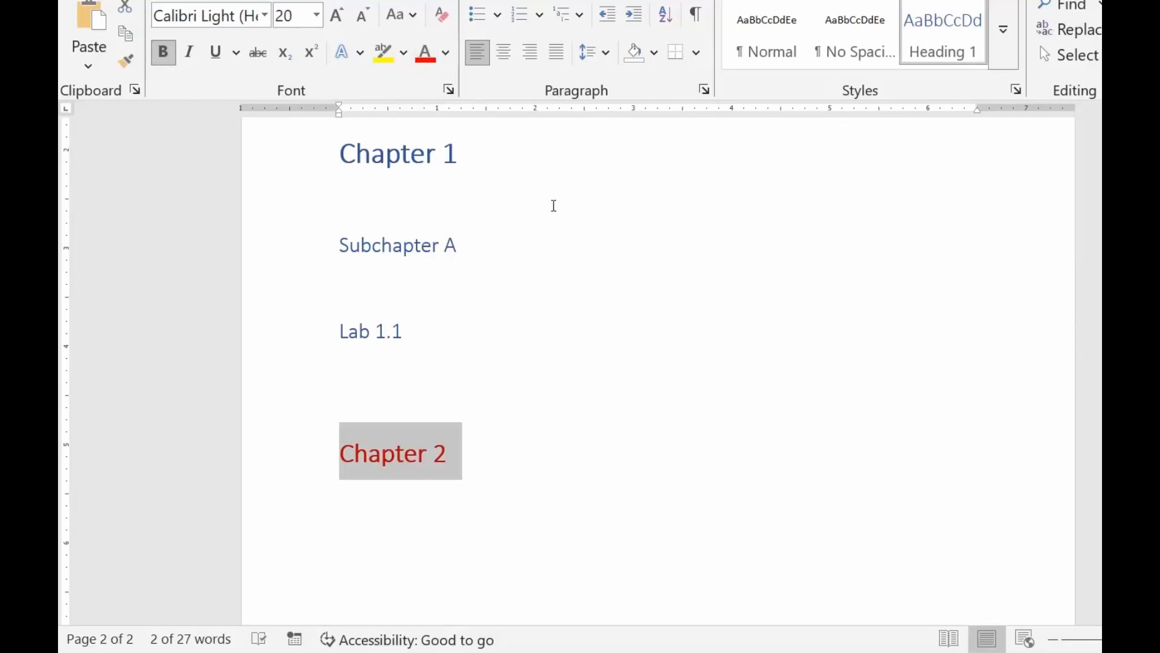
# Update the entire table of contents on the first page to include the "Chapter 2" heading.
pyautogui.scroll(15, 554, 205)
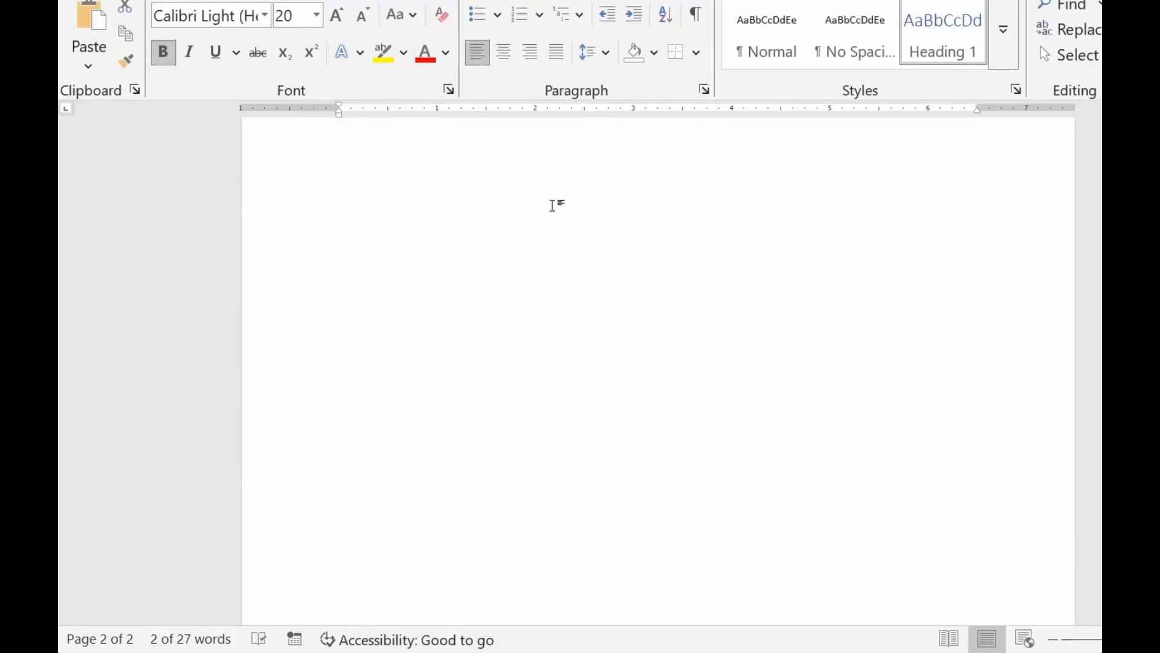
pyautogui.click(428, 285)
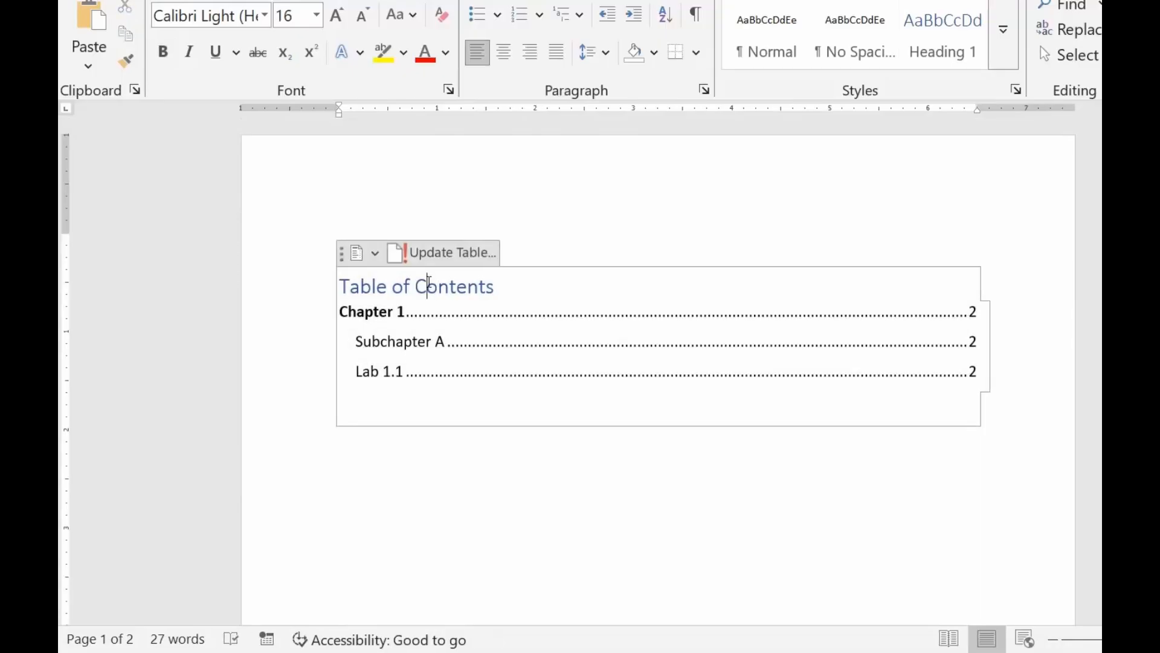
pyautogui.click(437, 257)
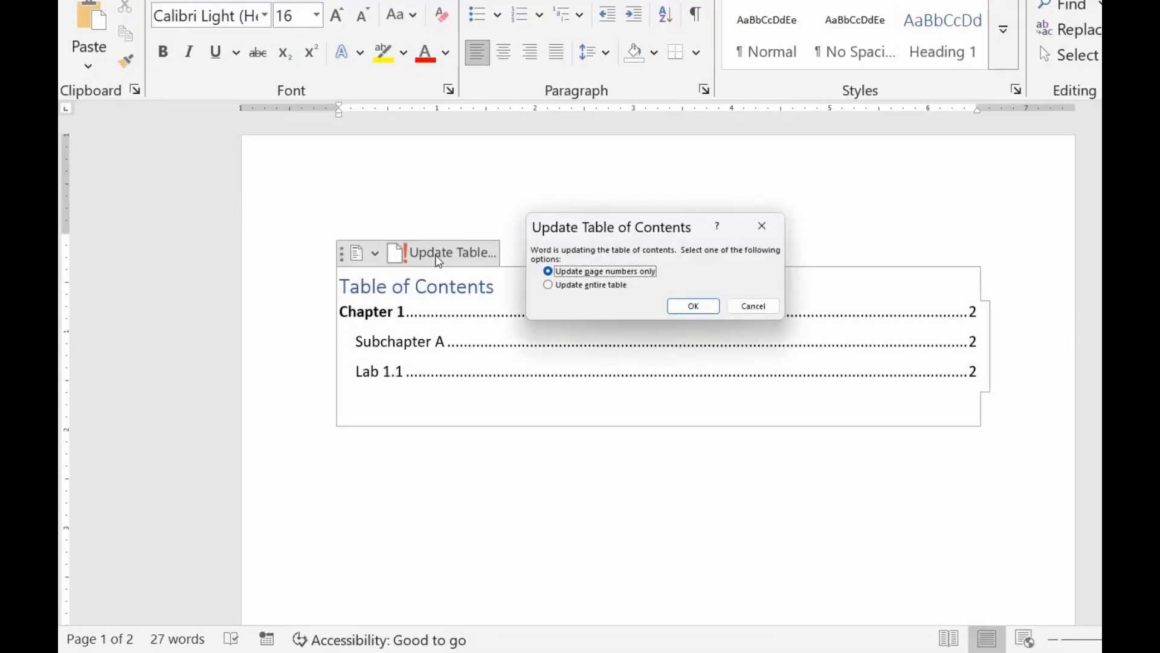
pyautogui.click(589, 285)
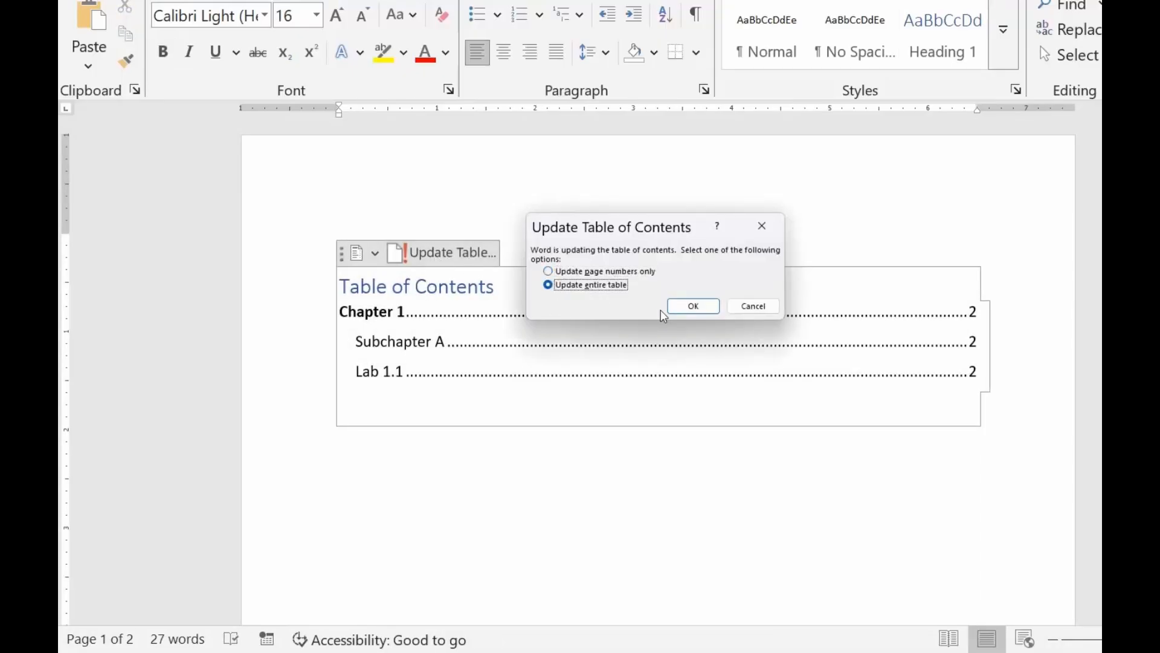
pyautogui.click(694, 315)
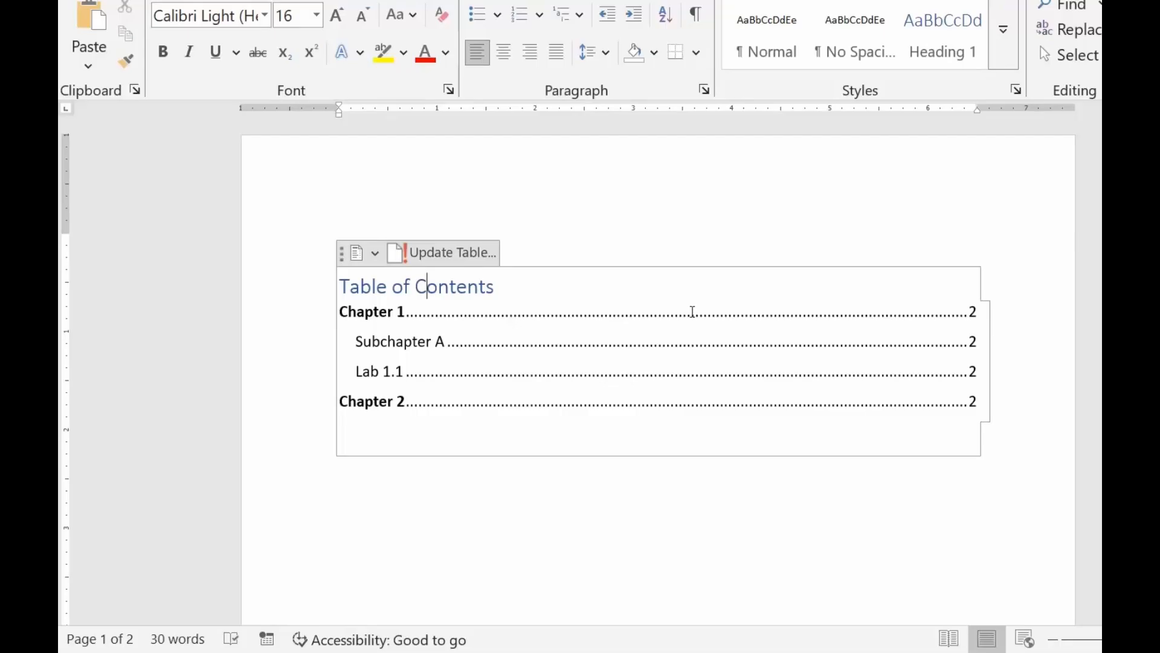
pyautogui.scroll(-15, 692, 311)
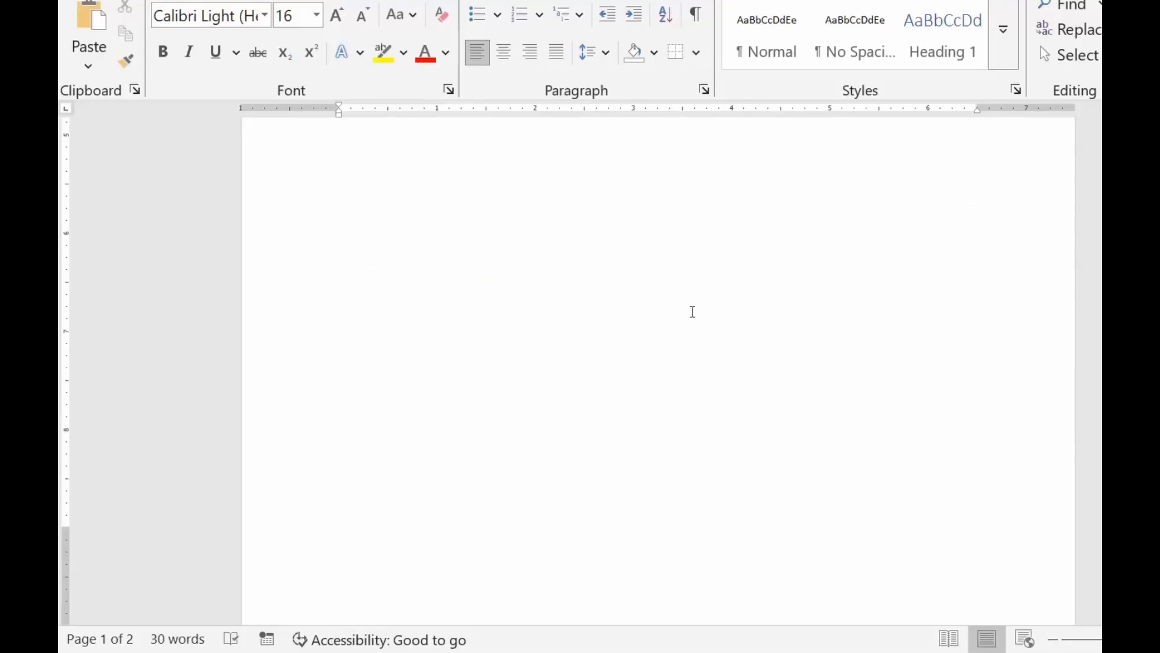
pyautogui.scroll(-3, 692, 311)
pyautogui.scroll(5, 692, 311)
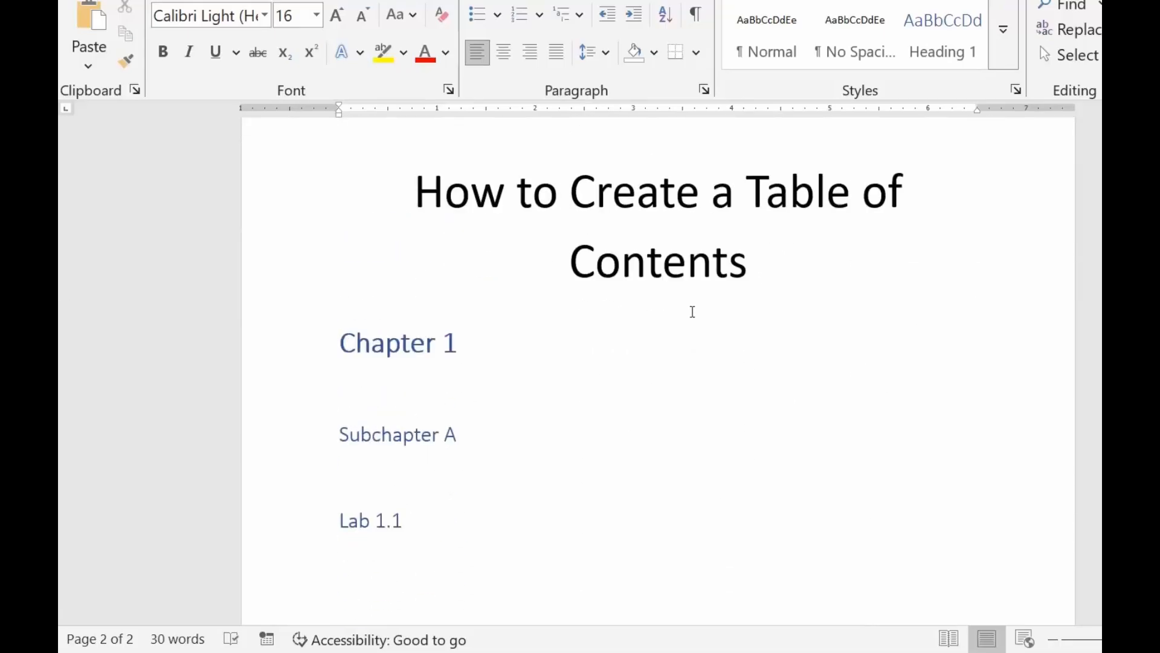
pyautogui.scroll(10, 693, 311)
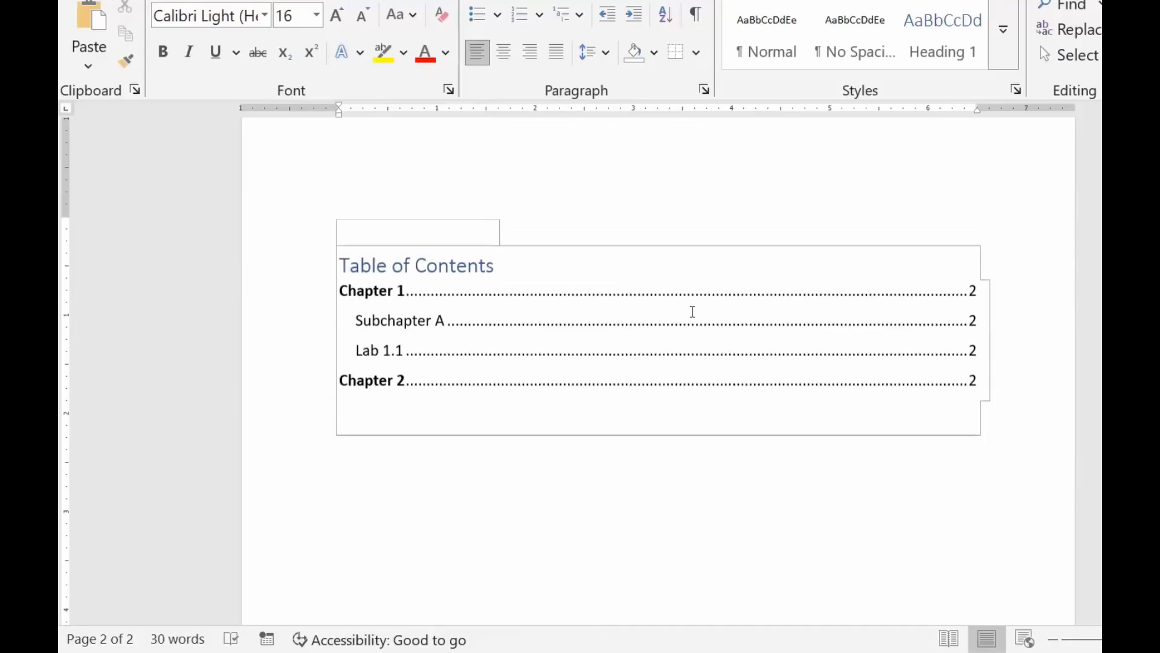